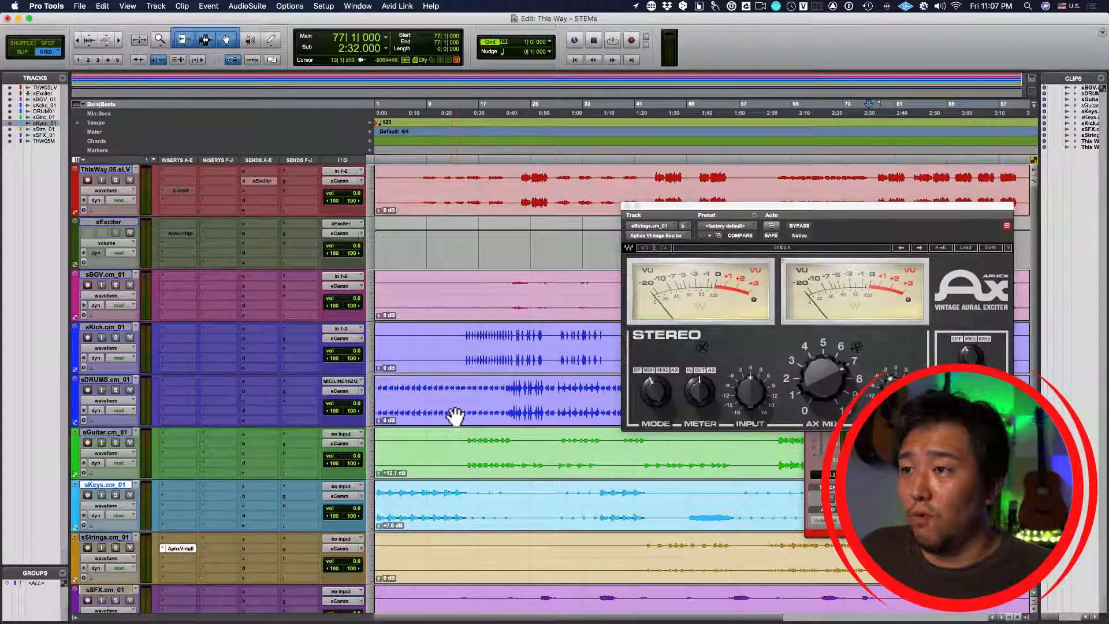
Select bars 15 to 29 on the ThsWy05frMstr track, moving the Aphex plug-in window away from the track controls.
scroll(459, 522, "down", 2)
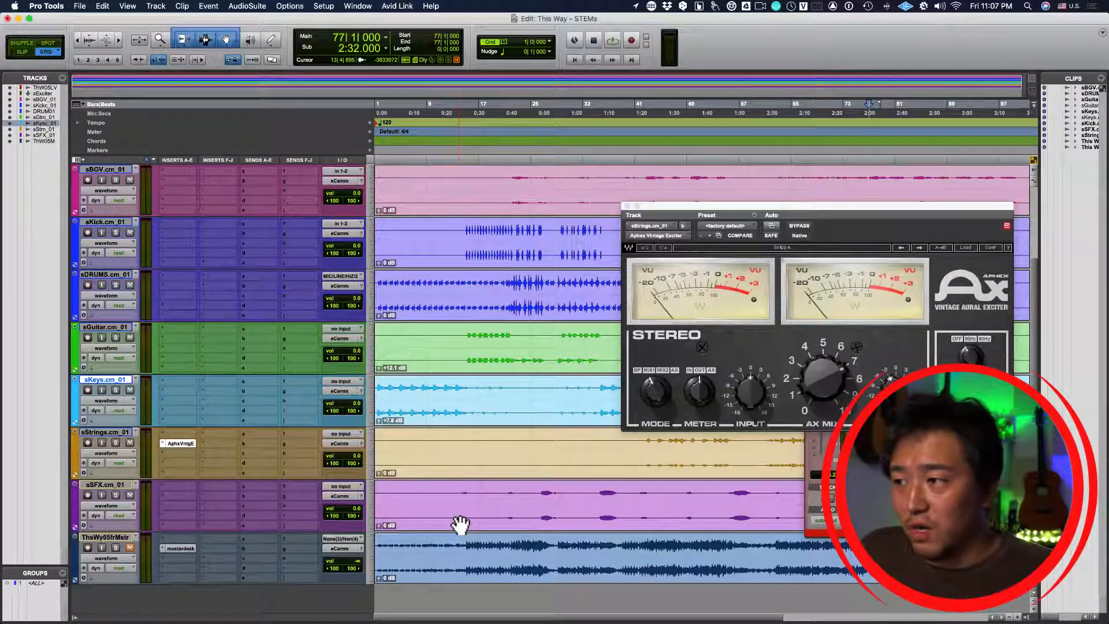
left_click(118, 538)
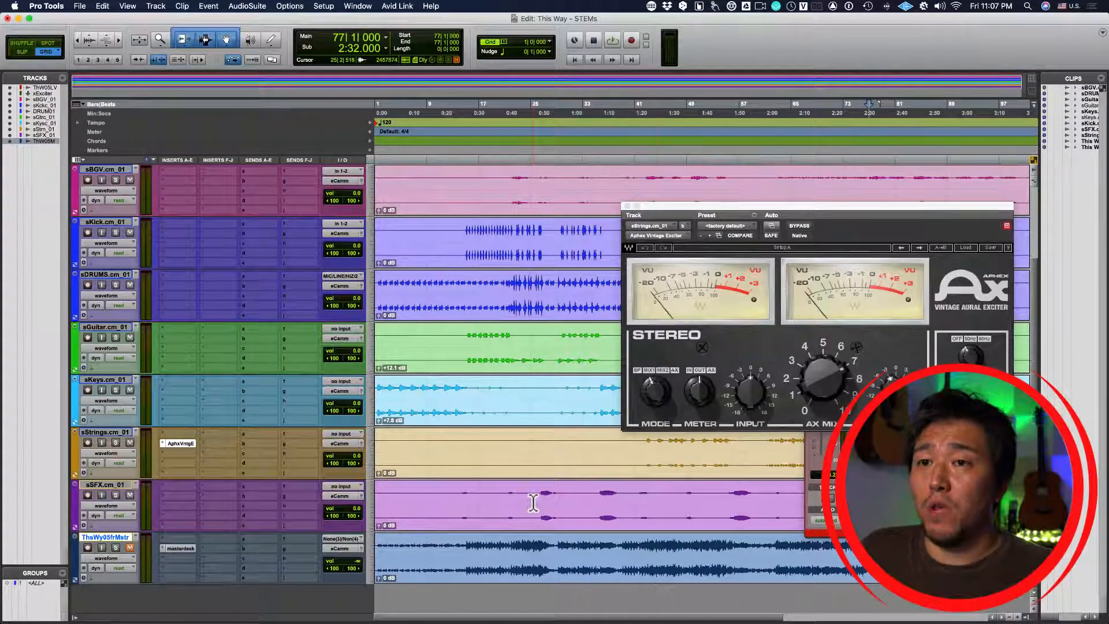
left_click_drag(907, 207, 777, 173)
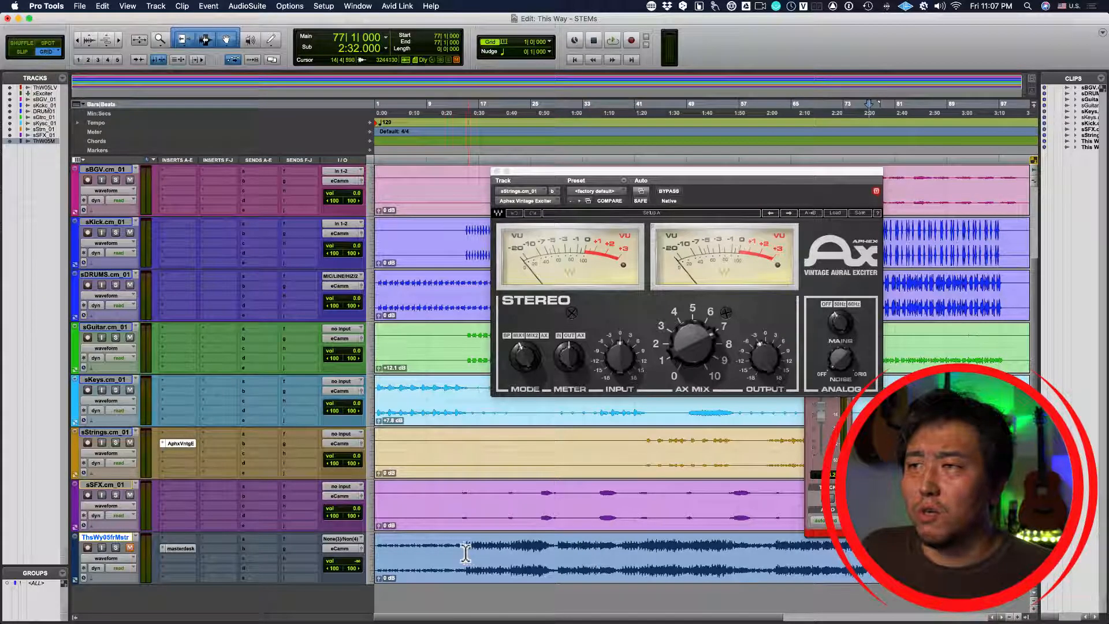
left_click_drag(466, 553, 556, 555)
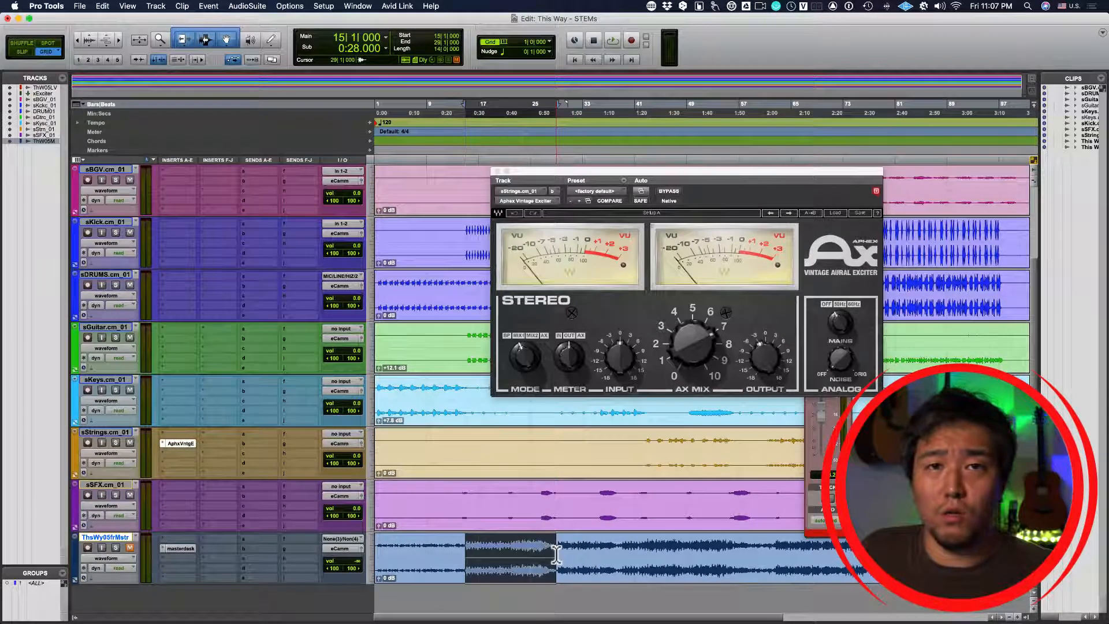
Unmute and solo the ThsWy05frMstr track and audition the selected bars.
left_click(130, 546)
left_click(116, 547)
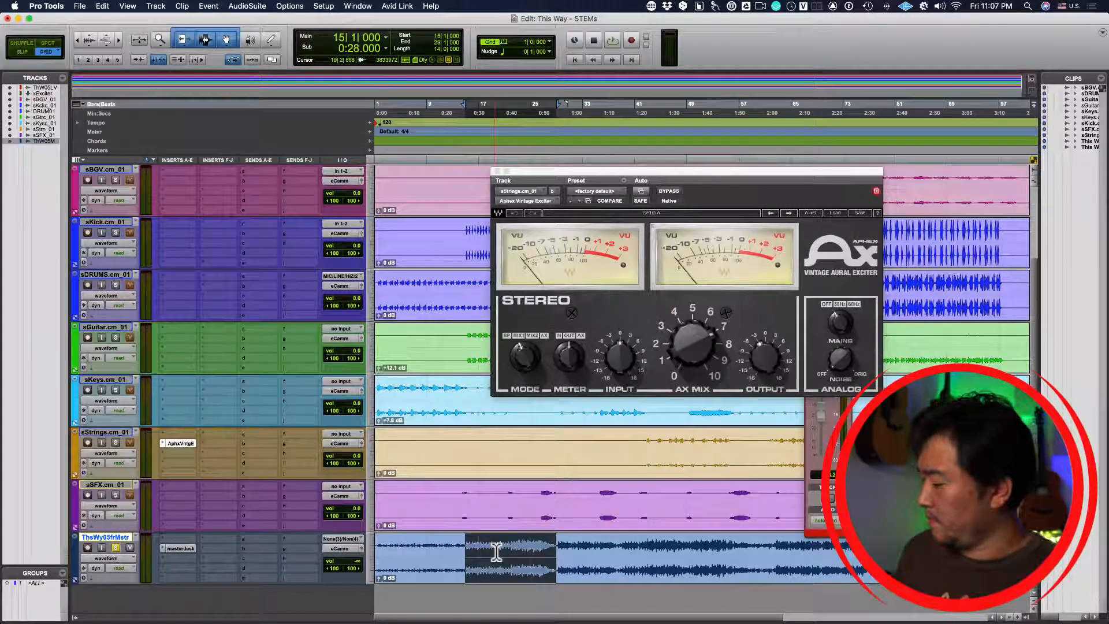
key("space")
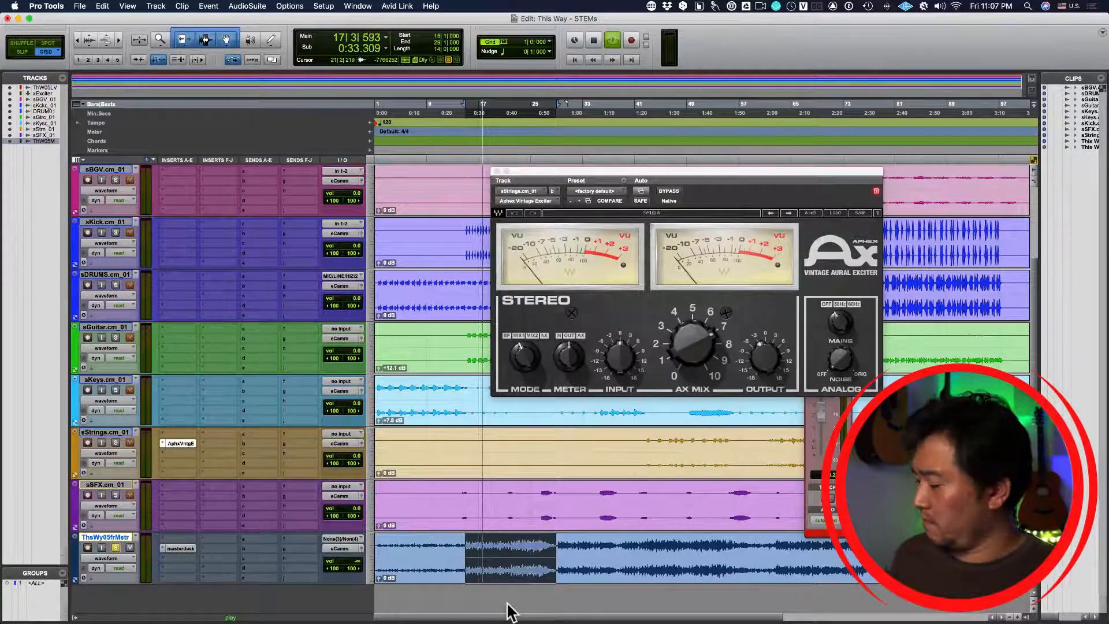
key("space")
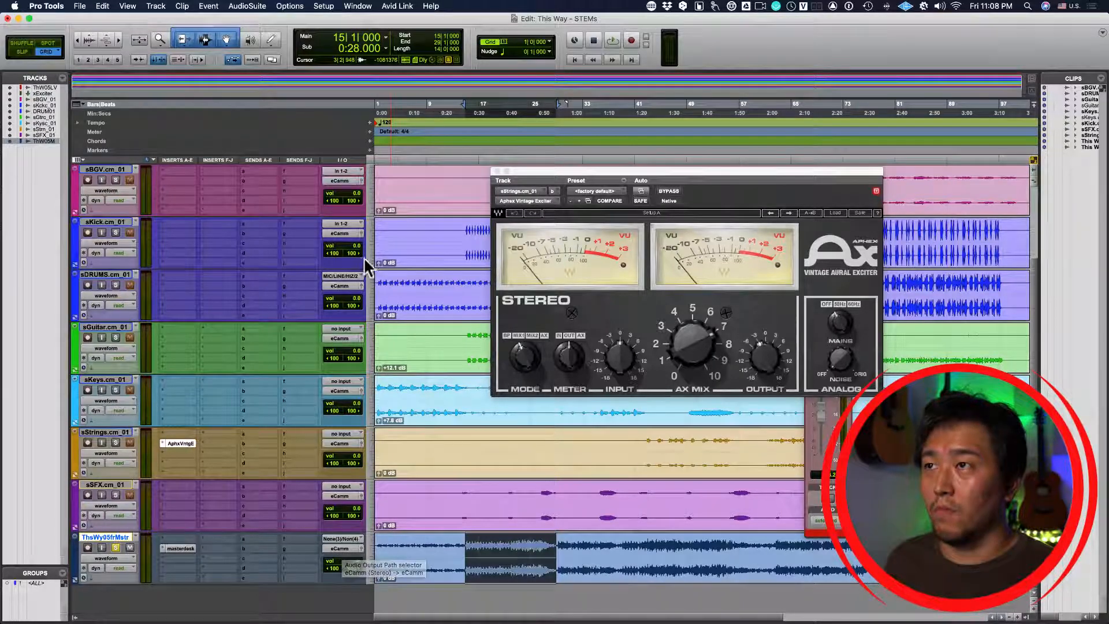
left_click(317, 8)
left_click(330, 41)
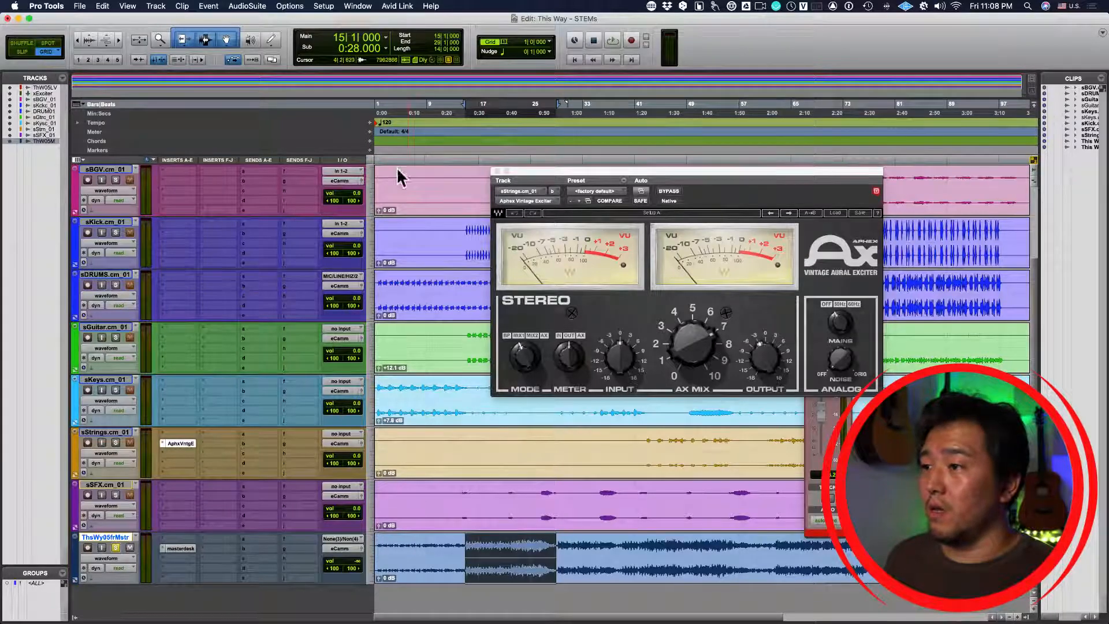
left_click(317, 7)
left_click(388, 69)
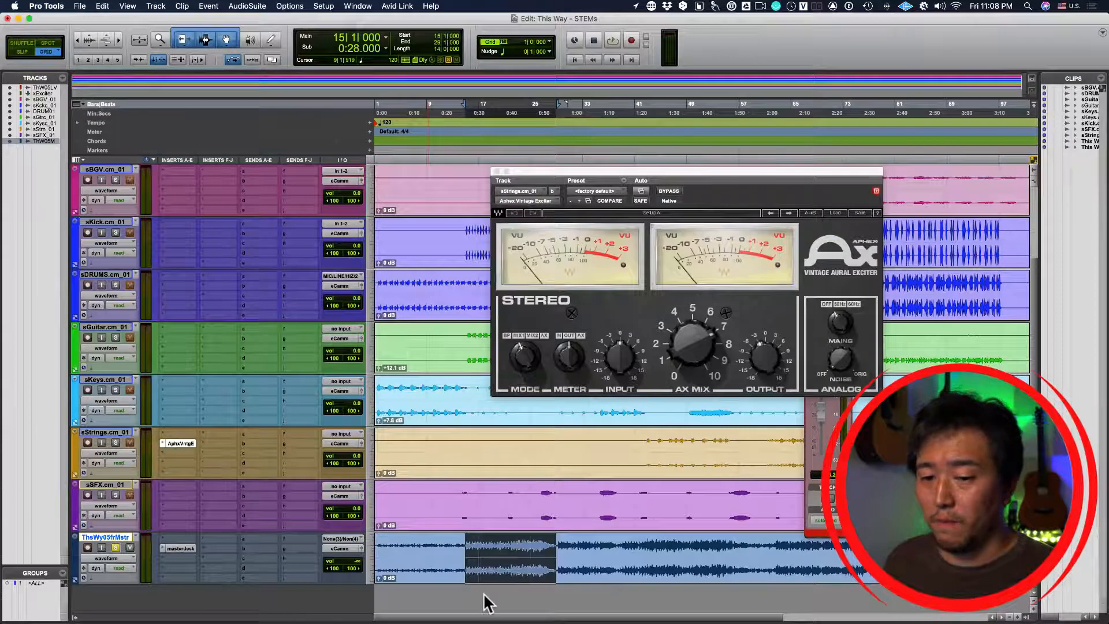
Play the soloed ThsWy05frMstr track repeatedly from bar 15 to check its sound.
left_click(466, 546)
key("space")
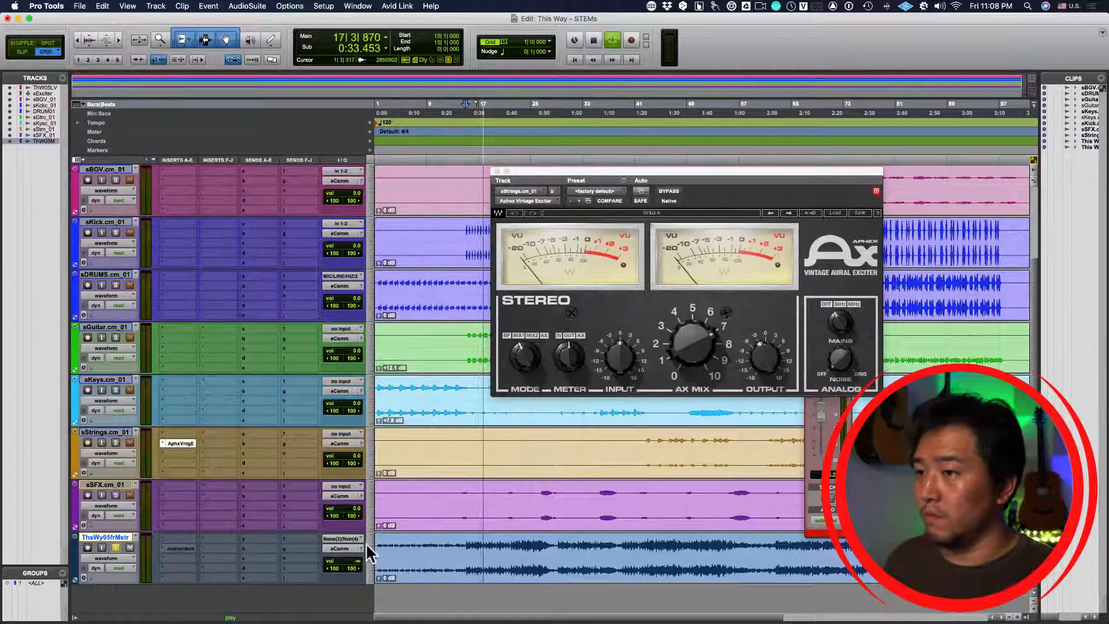
left_click_drag(342, 547, 260, 545)
key("space")
key("space")
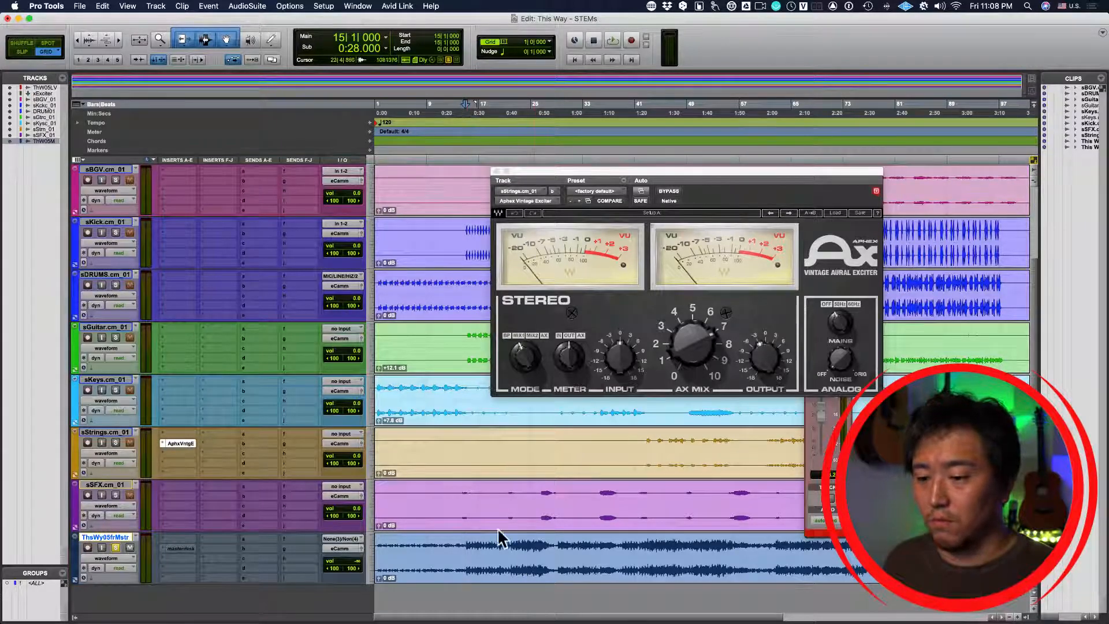
key("space")
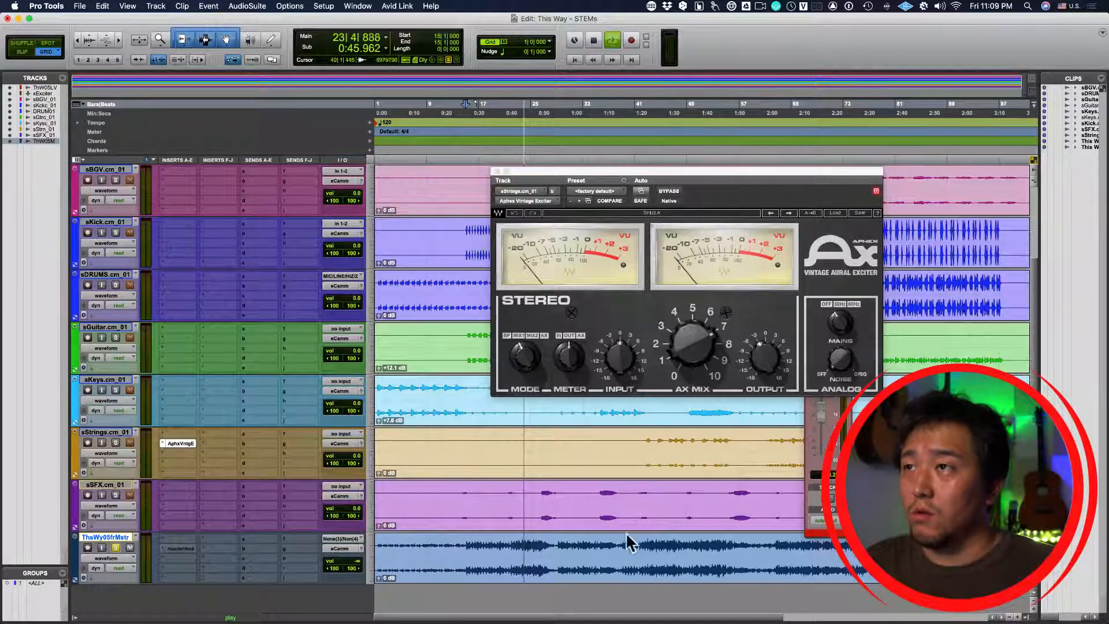
key("space")
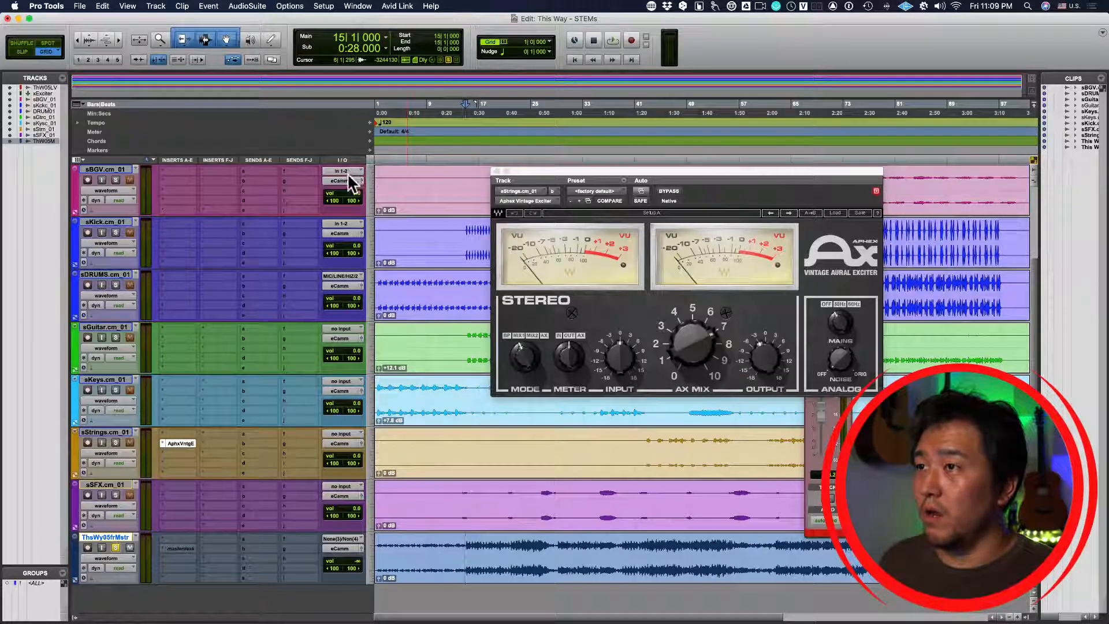
Route the ThsWy05frMstr track's output to the stereo 1-2 path and test playback from bar 15.
left_click(341, 548)
mouse_move(342, 548)
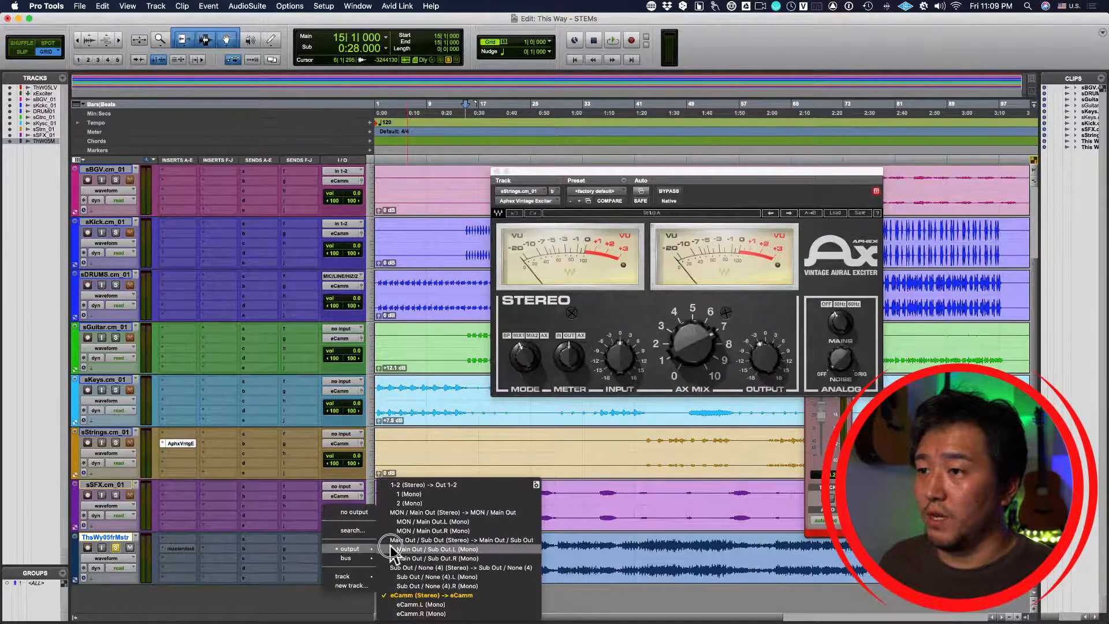
left_click(412, 484)
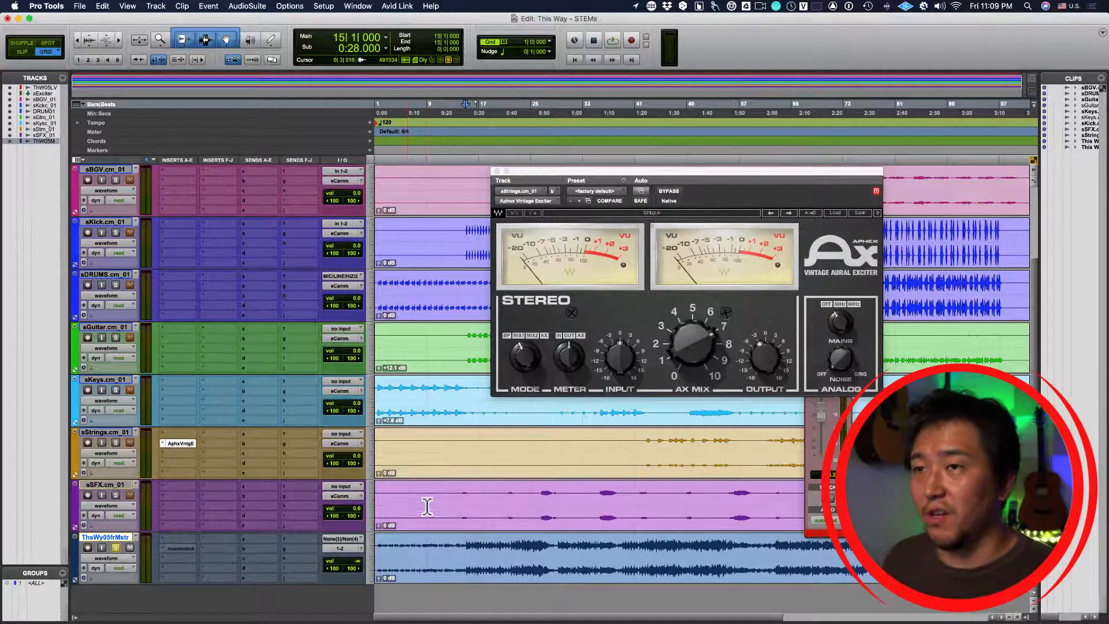
key("space")
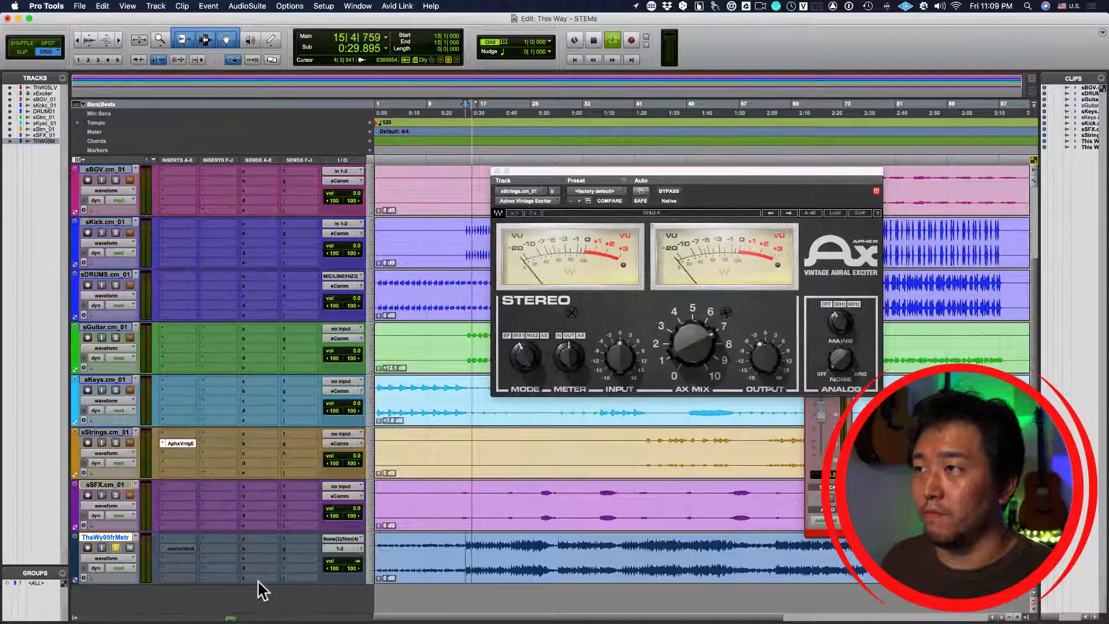
key("space")
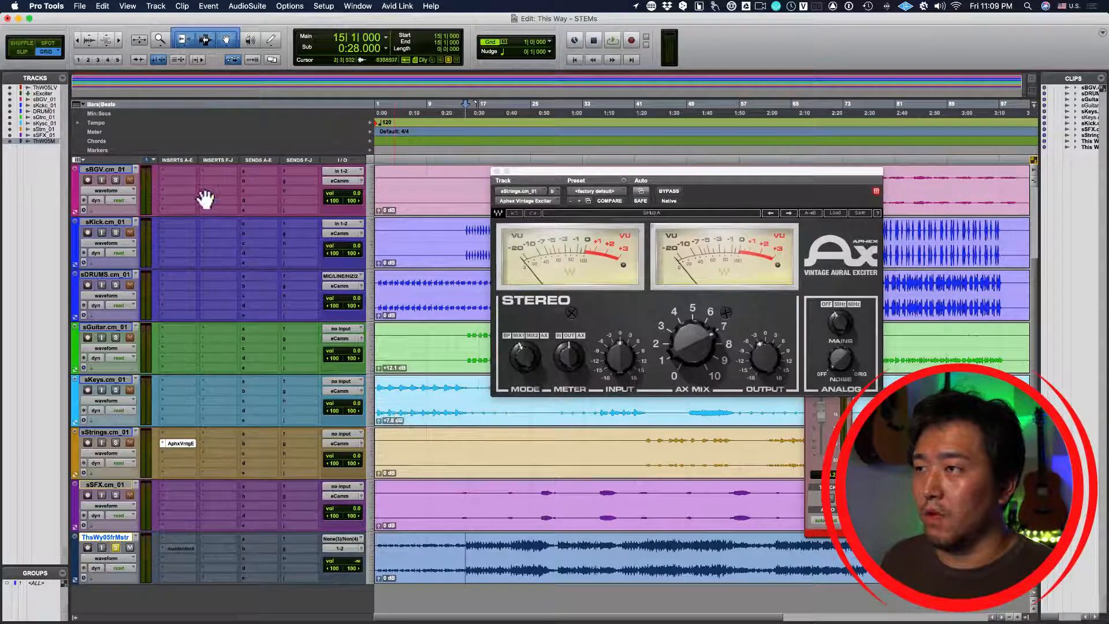
Close the Aphex Vintage Exciter window, and unsolo and mute the ThsWy05frMstr track.
scroll(241, 221, "up", 3)
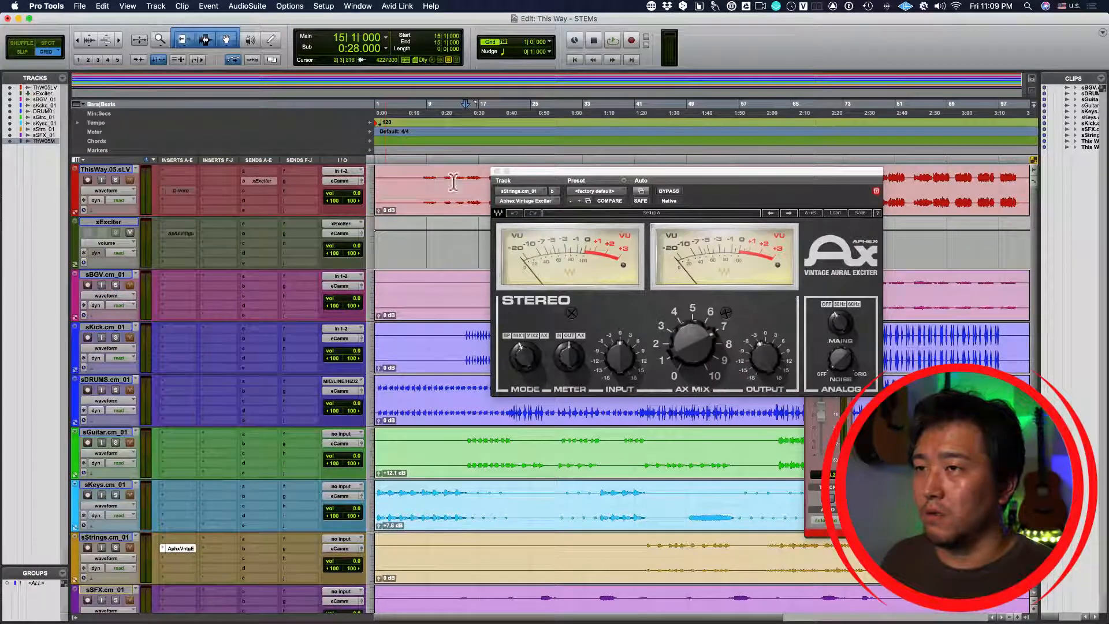
left_click(497, 171)
scroll(258, 376, "down", 5)
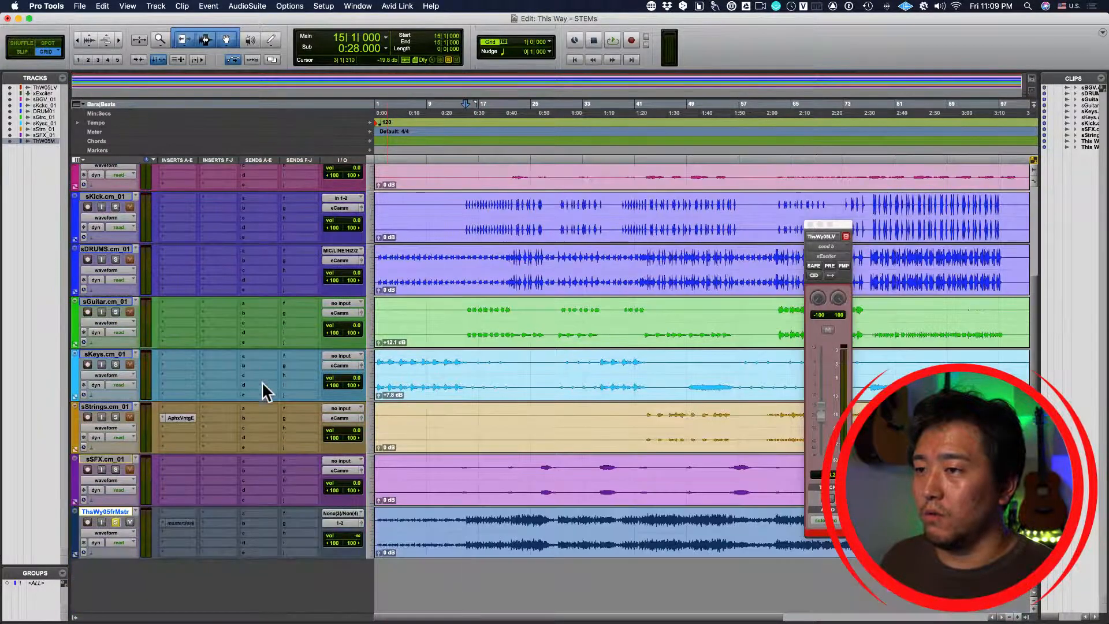
left_click(115, 521)
left_click(129, 522)
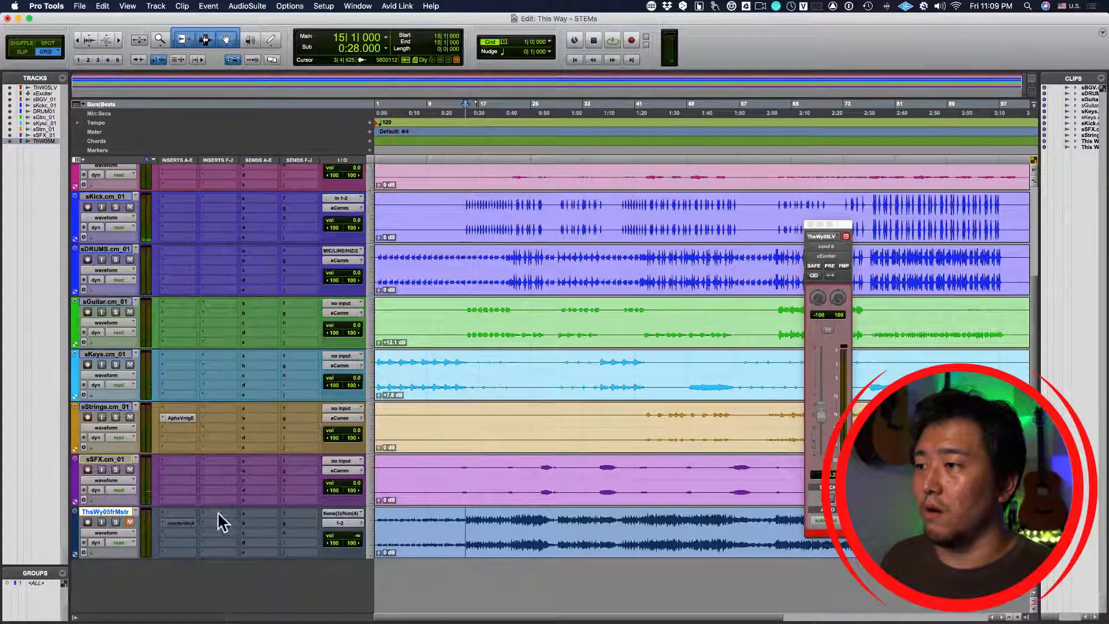
Select bars 13 to 20 on the ThsWy05frMstr track and test its playback through the stereo Sub Out / None (4) output.
left_click(452, 520)
left_click(340, 522)
mouse_move(350, 523)
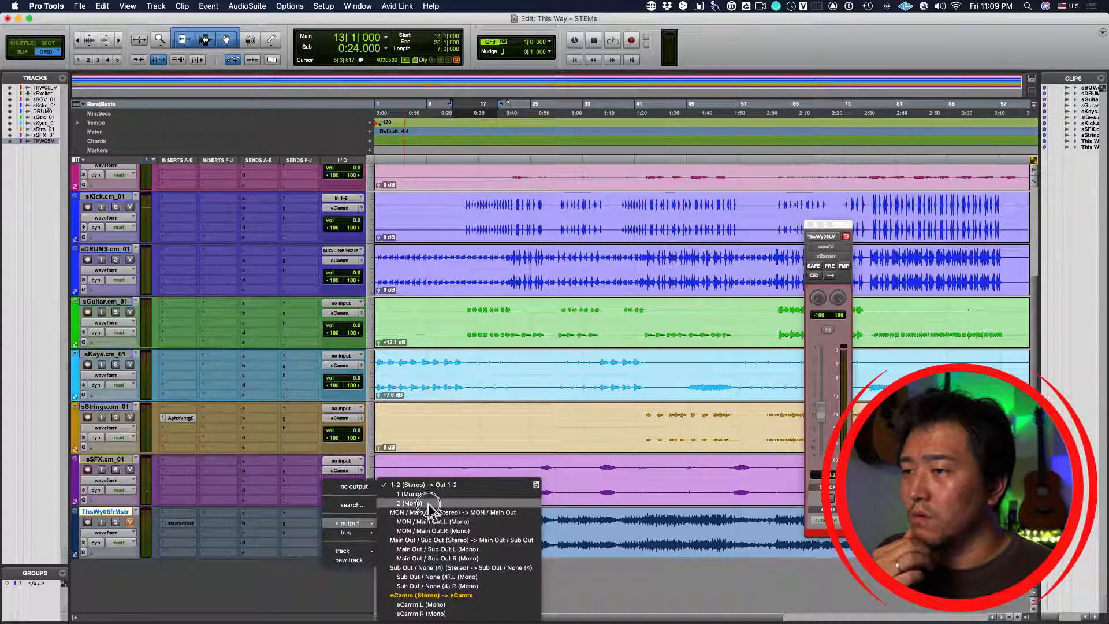
left_click(433, 567)
key("space")
key("space")
Unmute and solo the ThsWy05frMstr track and route its output to eCamm.
left_click(116, 522)
left_click(130, 521)
left_click(342, 523)
left_click(265, 524)
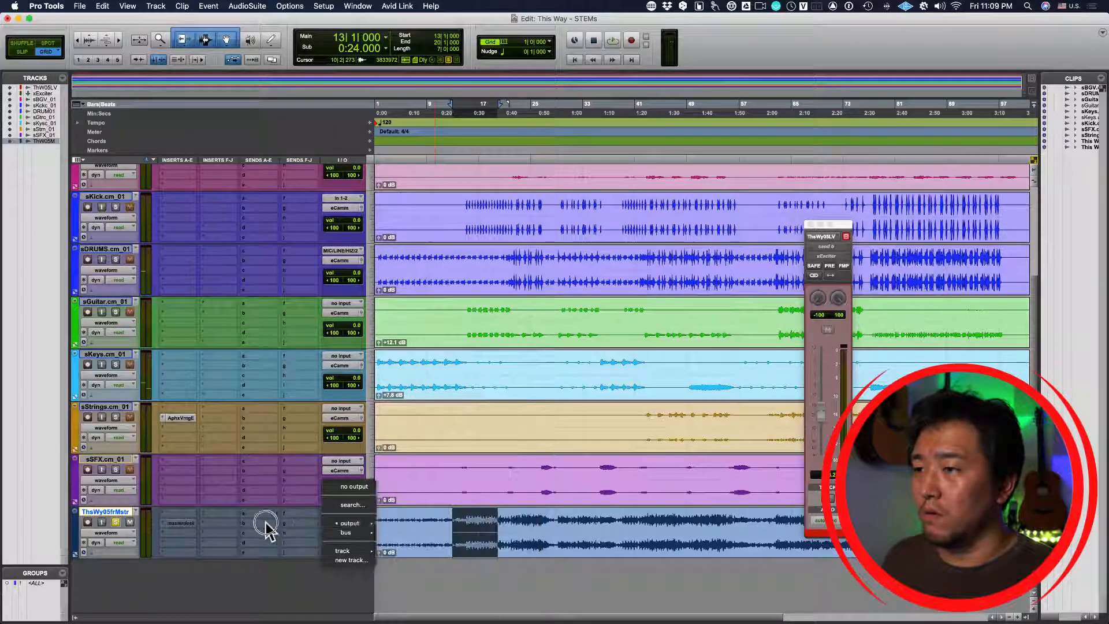
left_click(342, 511)
left_click(351, 477)
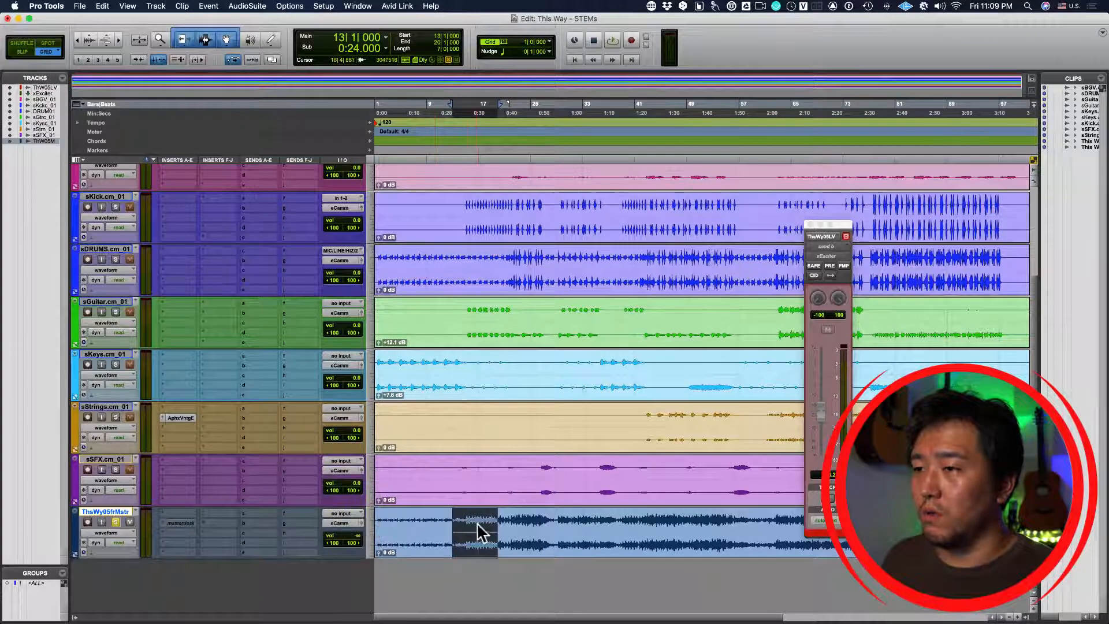
Play the ThsWy05frMstr track briefly from bar 15, and unsolo and mute it when done.
left_click(467, 522)
key("space")
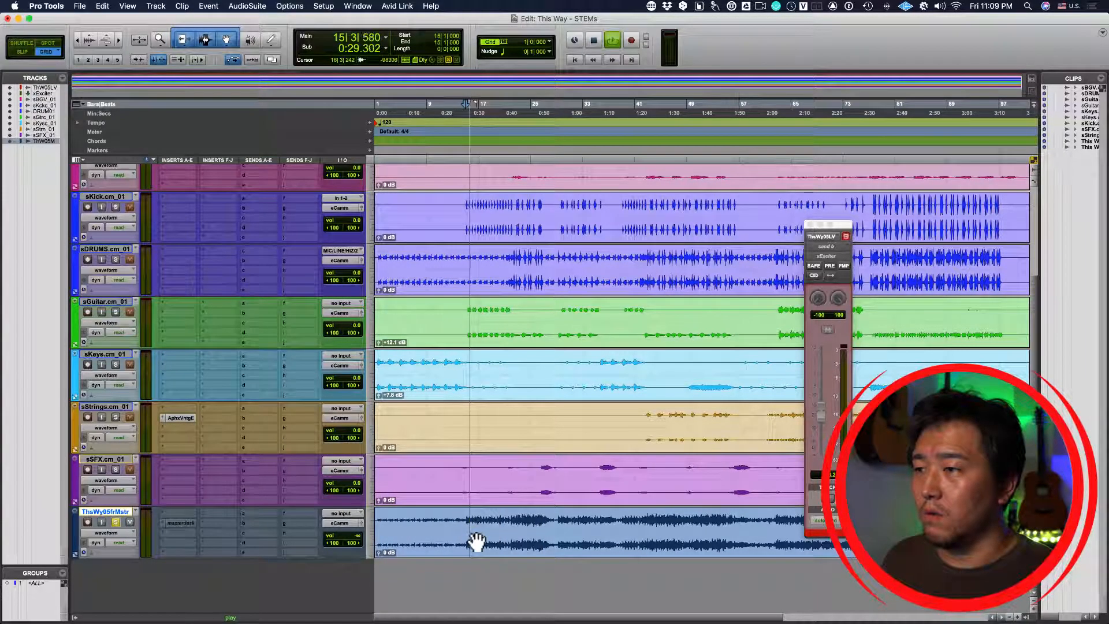
key("space")
left_click(115, 521)
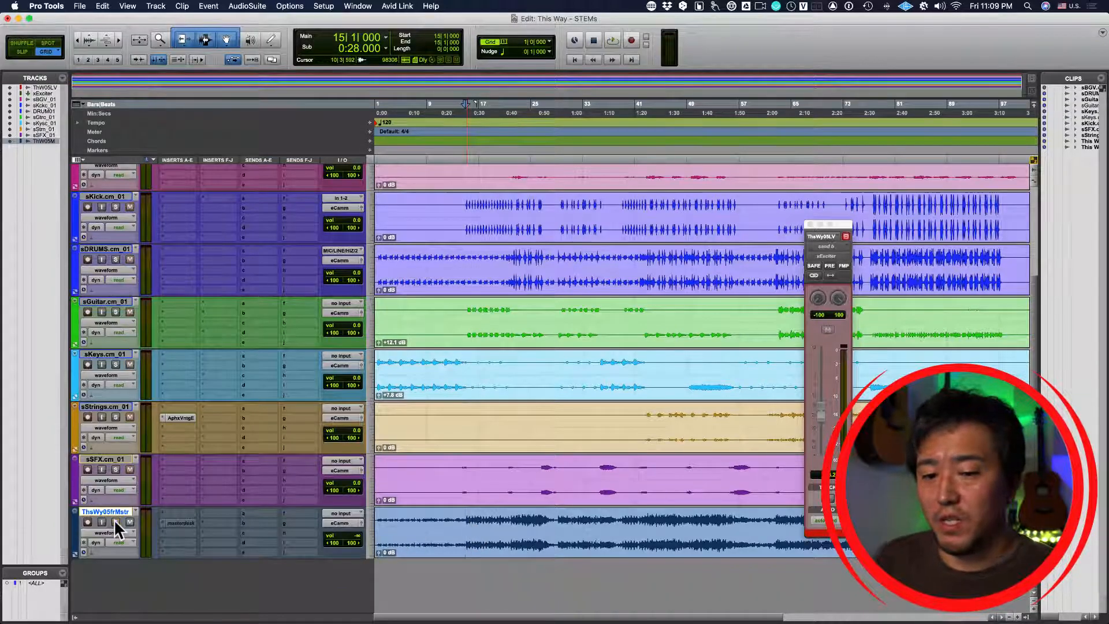
left_click(129, 522)
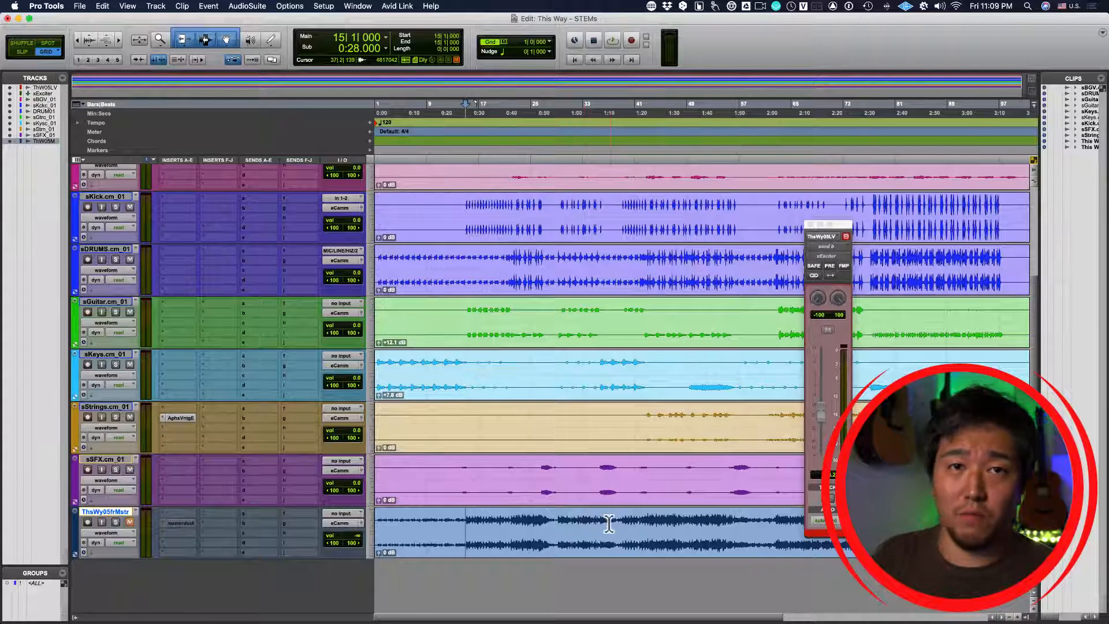
Select all tracks from the lead vocal ThisWay.05.sLV through sSFX and solo them together.
left_click(113, 460)
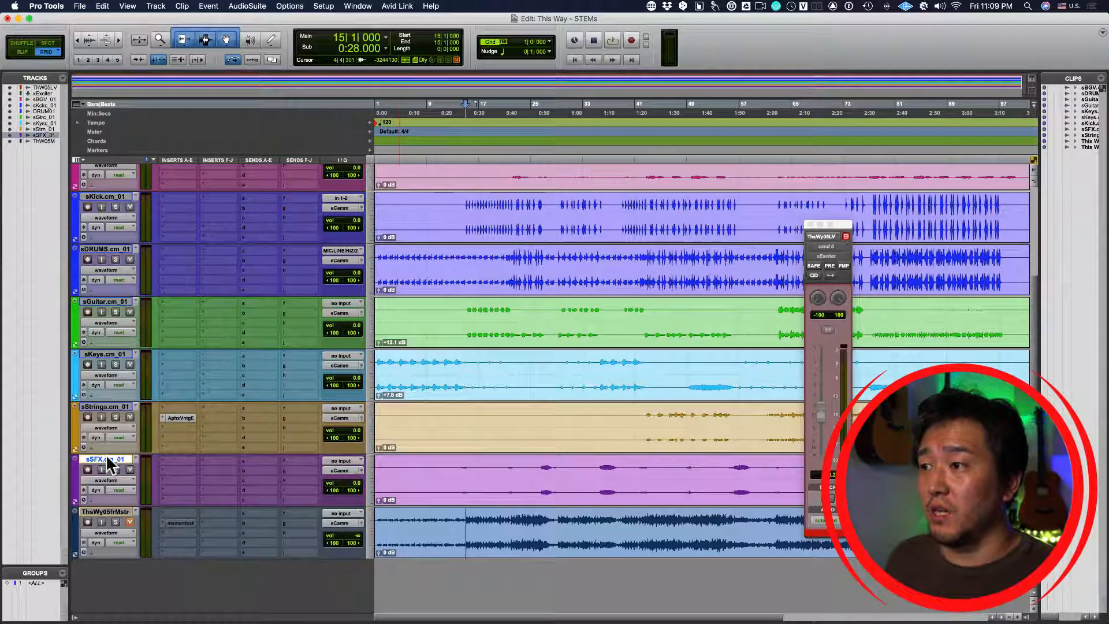
scroll(147, 378, "up", 5)
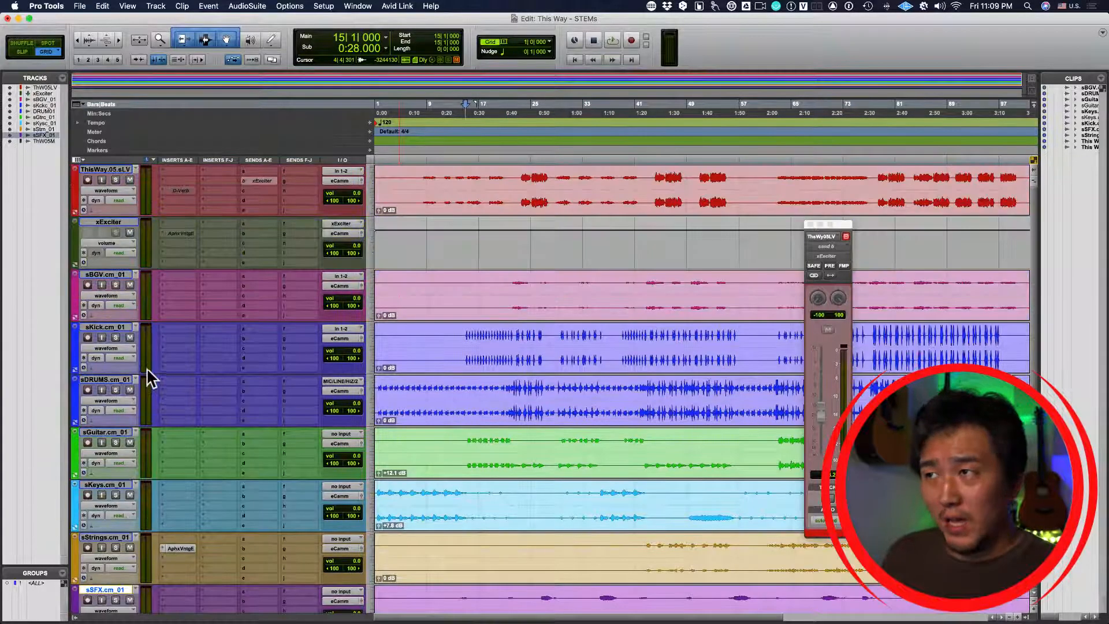
left_click(105, 170, "shift")
left_click(115, 181, "alt+shift")
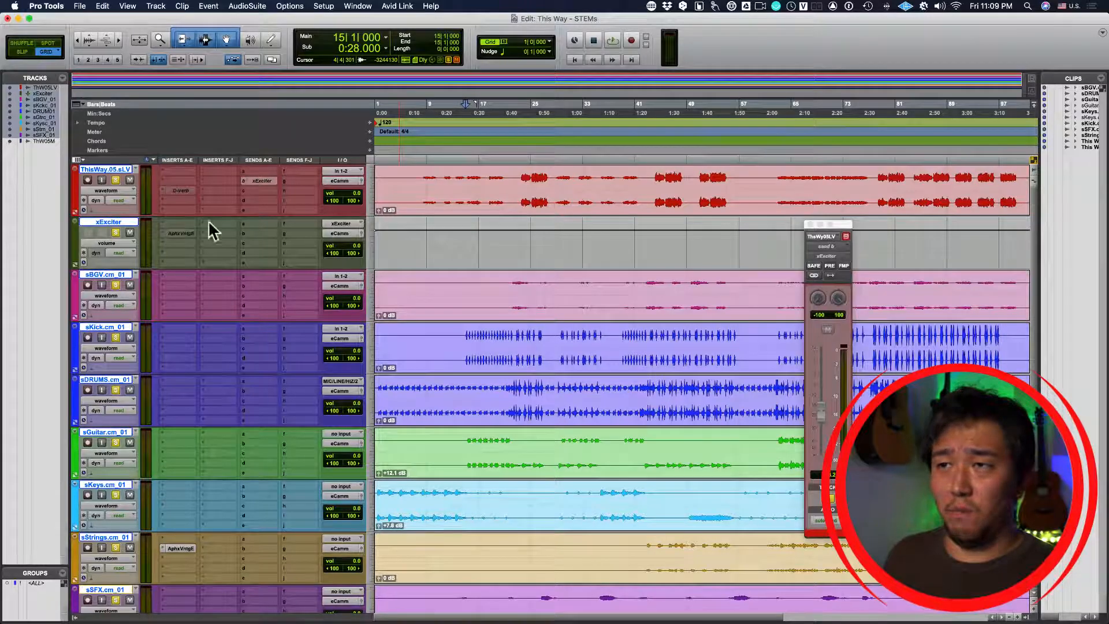
Play the soloed stems from bar 23 and bypass the Aphex exciter insert on the sStrings track during playback.
left_click(519, 177)
key("space")
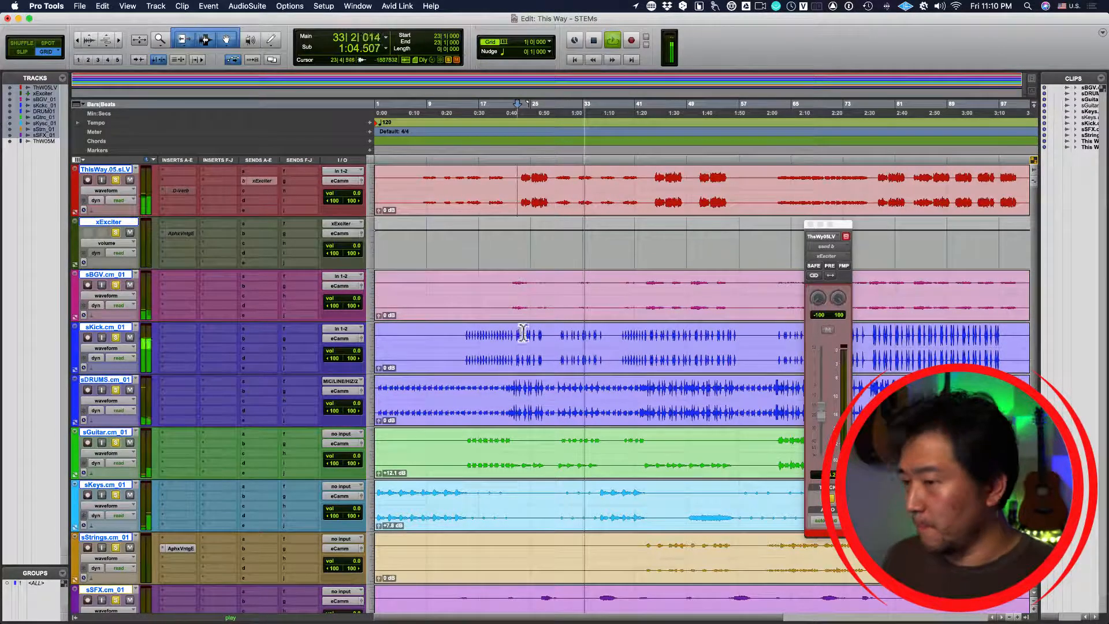
left_click(178, 545, "ctrl+super")
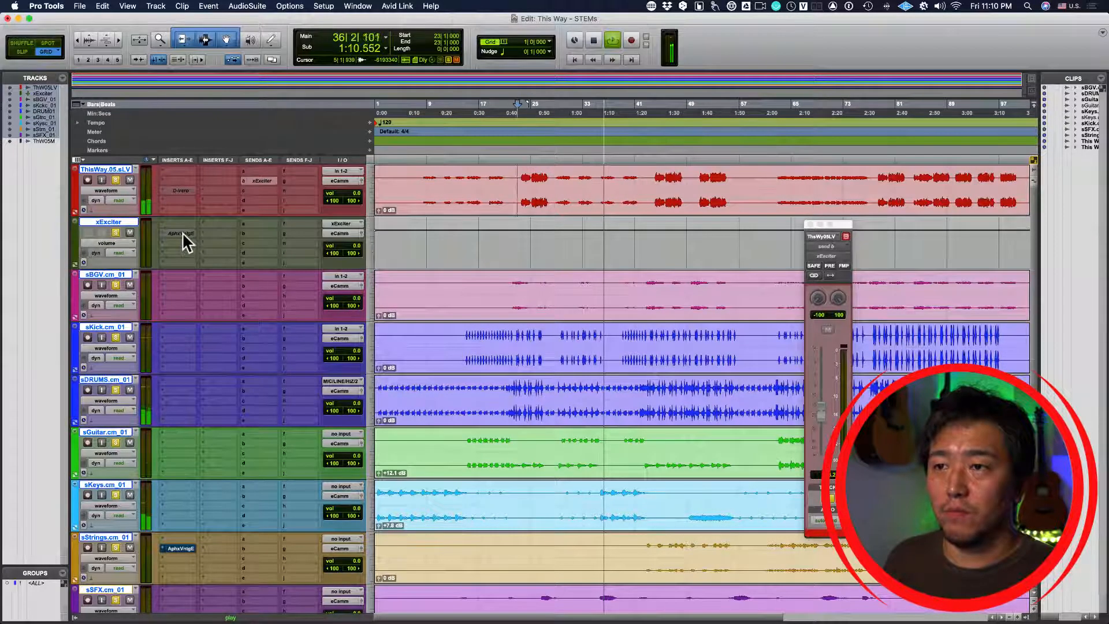
key("space")
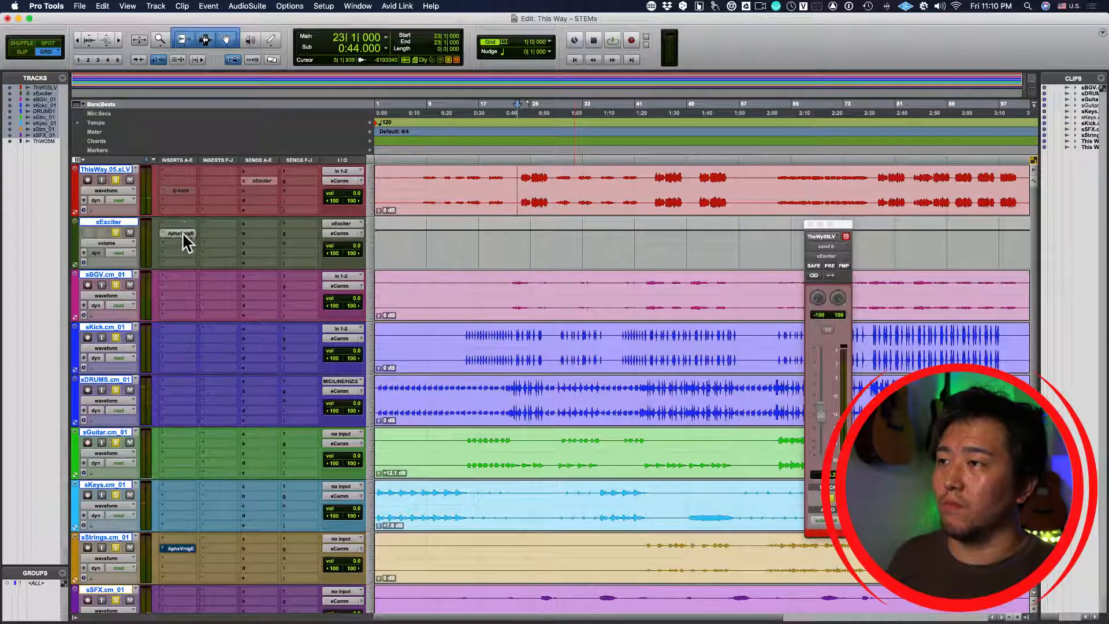
Activate the Aphex Vintage Exciter insert on the xExciter track and open its window below the lead vocal track.
left_click(181, 233, "ctrl+super")
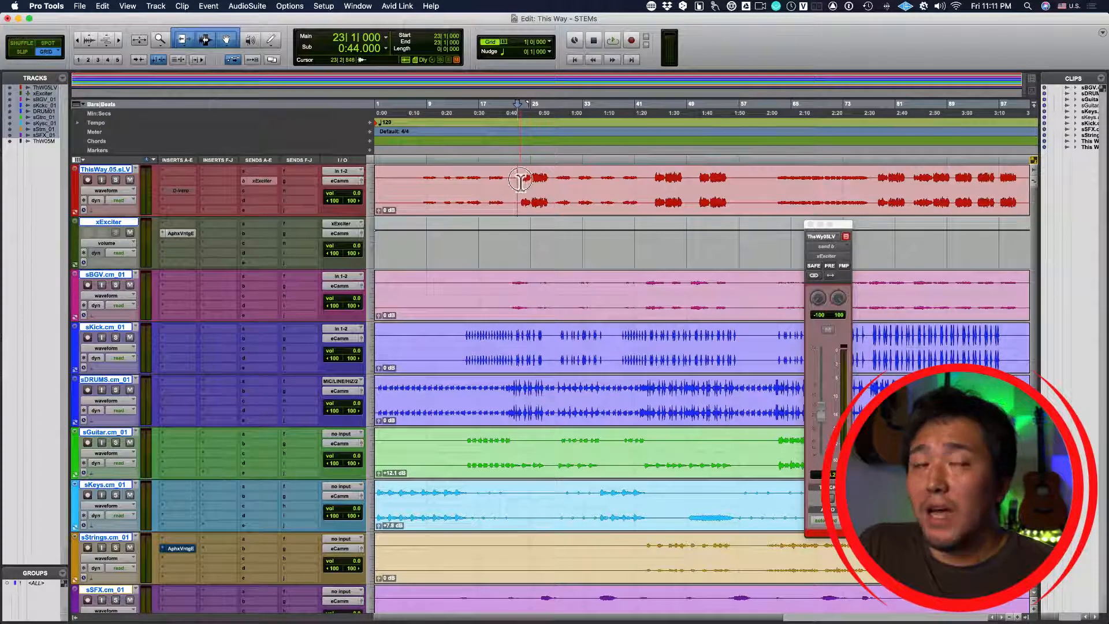
left_click(180, 233)
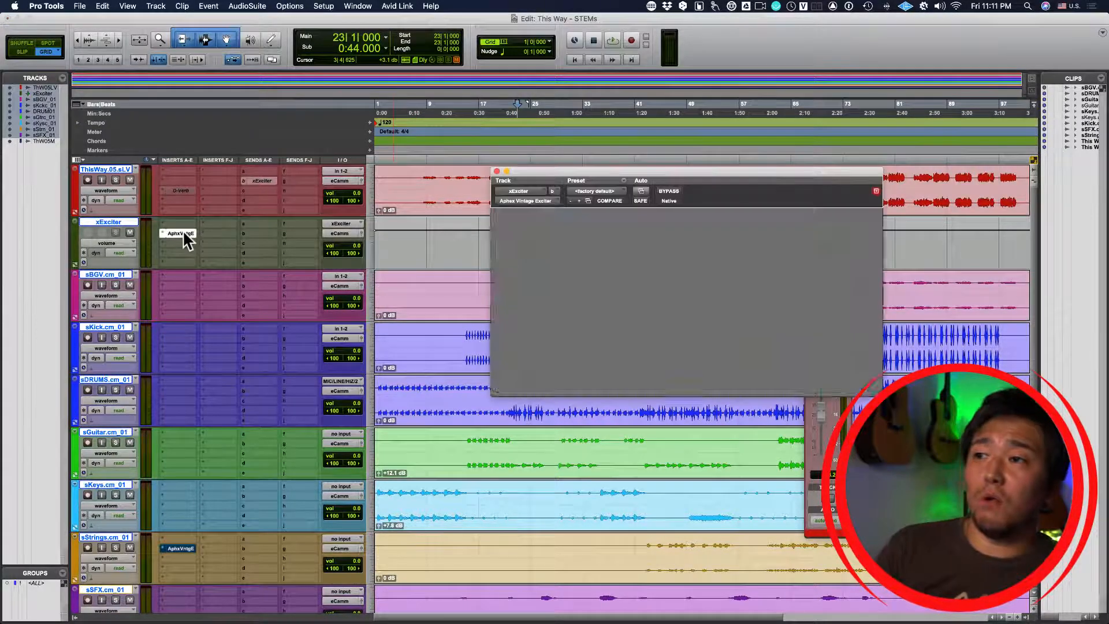
left_click_drag(662, 172, 557, 220)
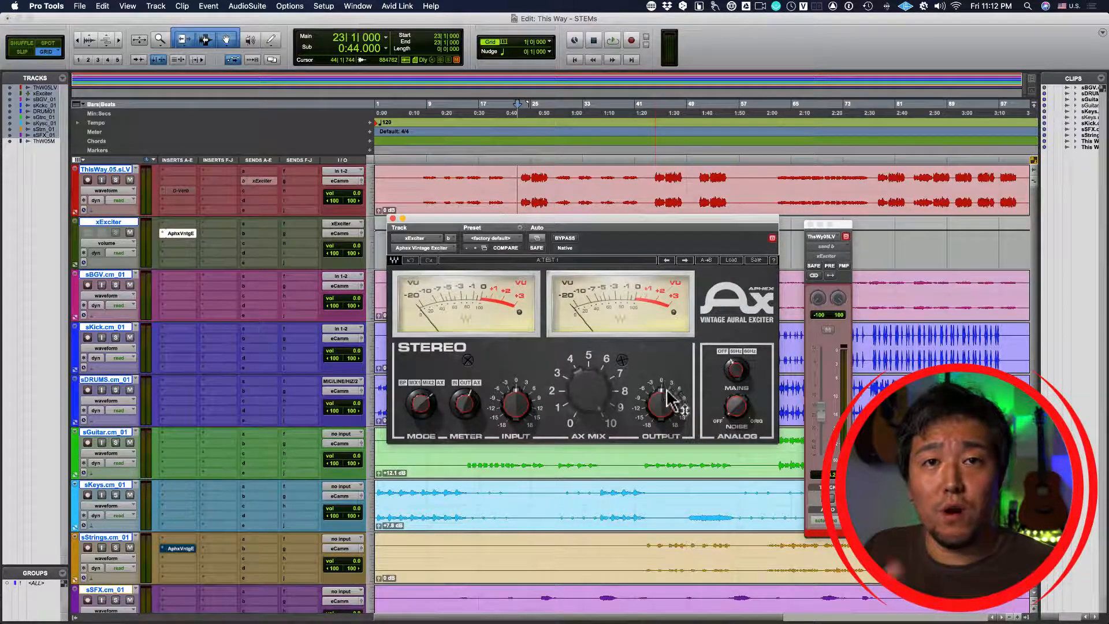
Sweep the exciter's Ax Mix amount down and back up through its range.
mouse_move(518, 398)
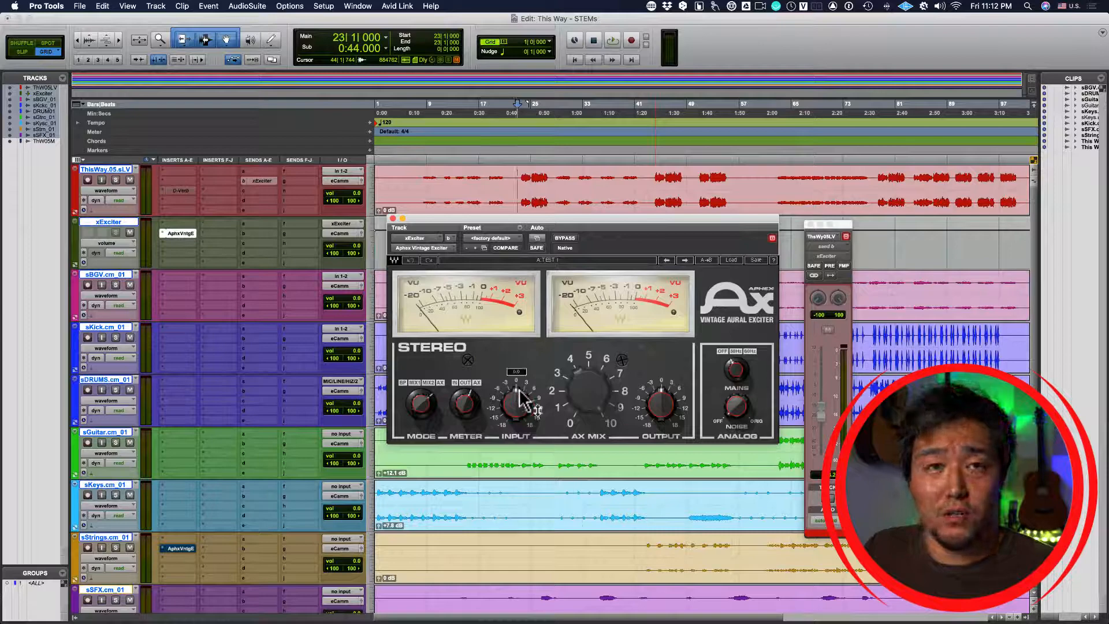
left_click(517, 403)
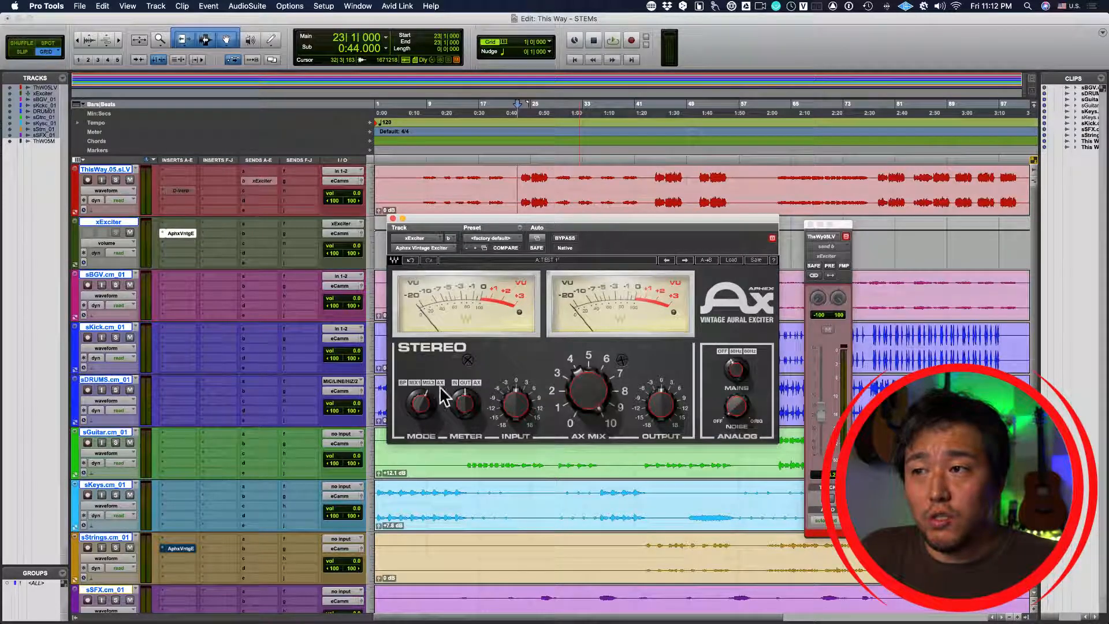
mouse_move(592, 393)
left_click_drag(589, 383, 586, 354)
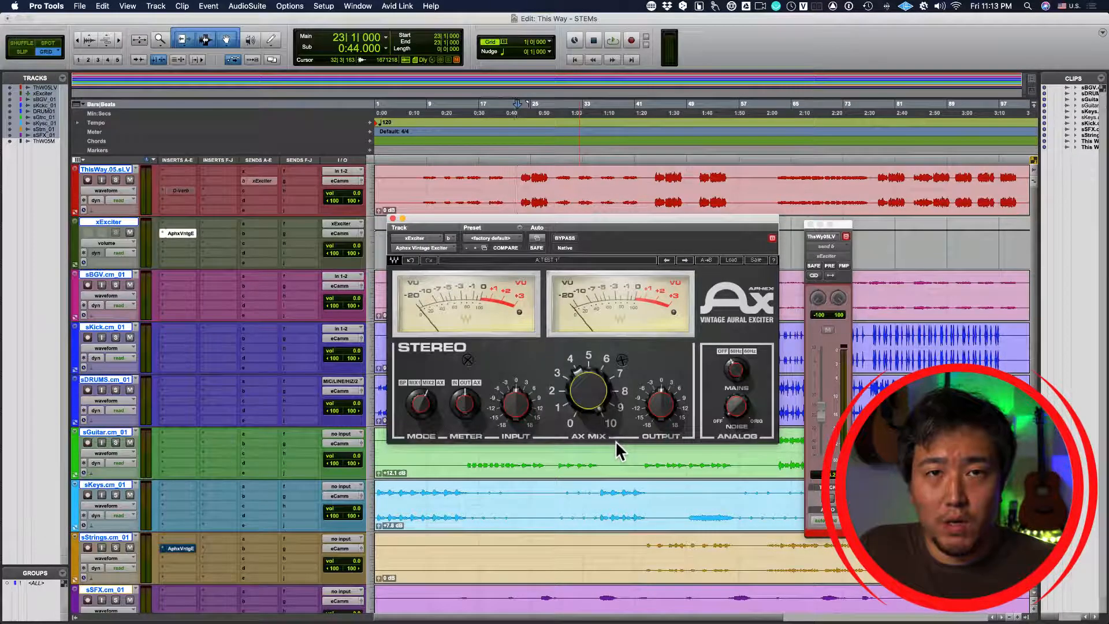
mouse_move(590, 399)
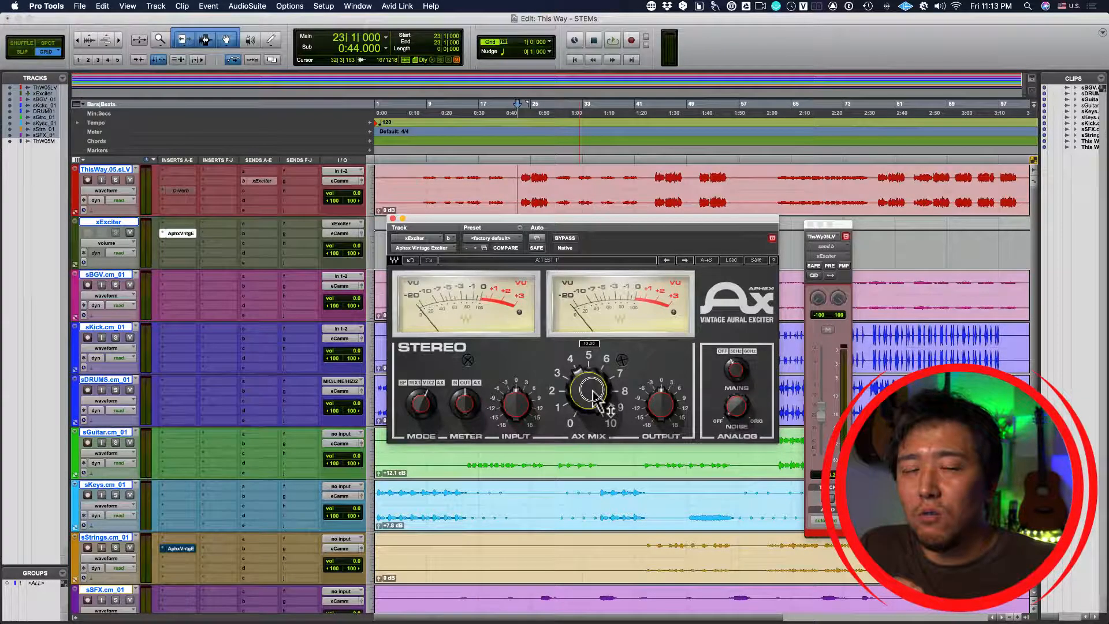
left_click_drag(592, 395, 600, 483)
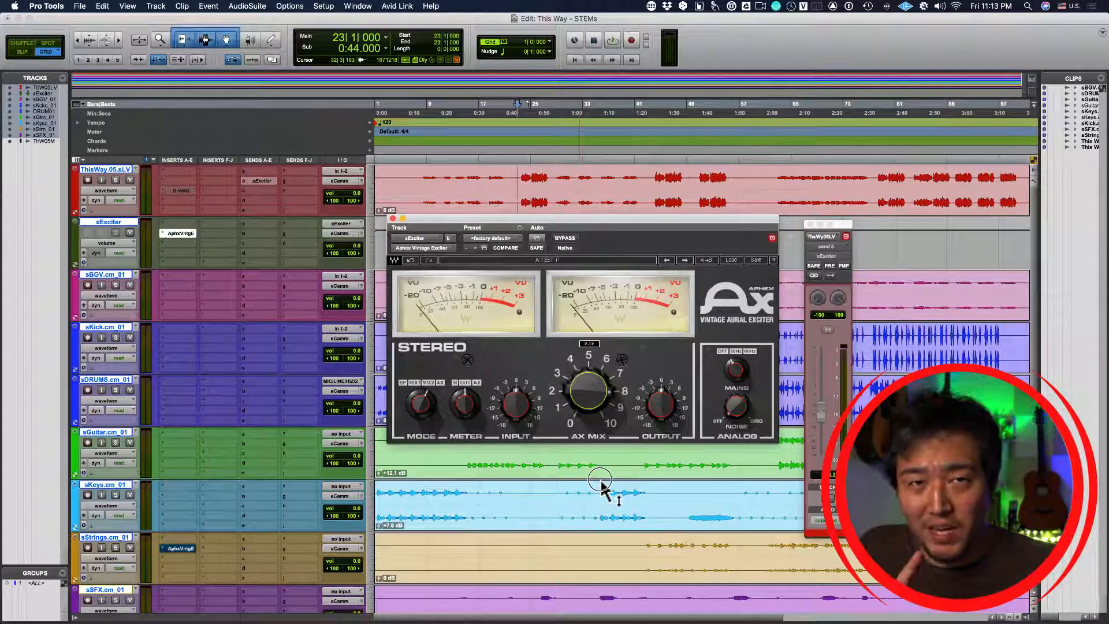
left_click_drag(600, 486, 619, 330)
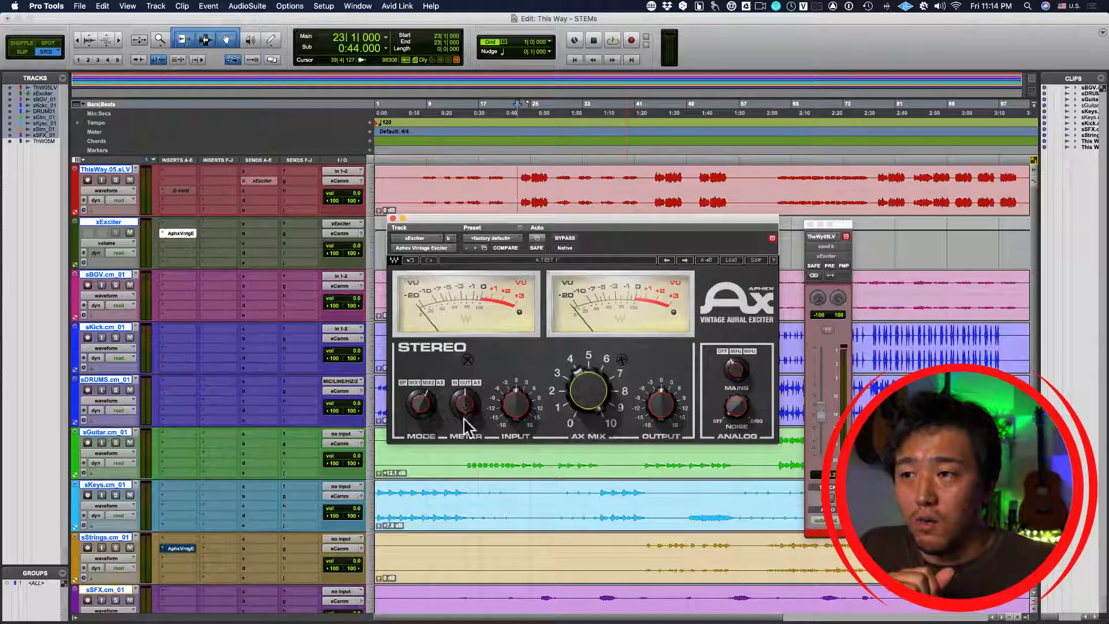
Try out the exciter's Meter selector and the calibration screw below the first VU meter.
mouse_move(464, 404)
left_mouse_down()
mouse_move(478, 458)
mouse_move(469, 415)
left_mouse_up()
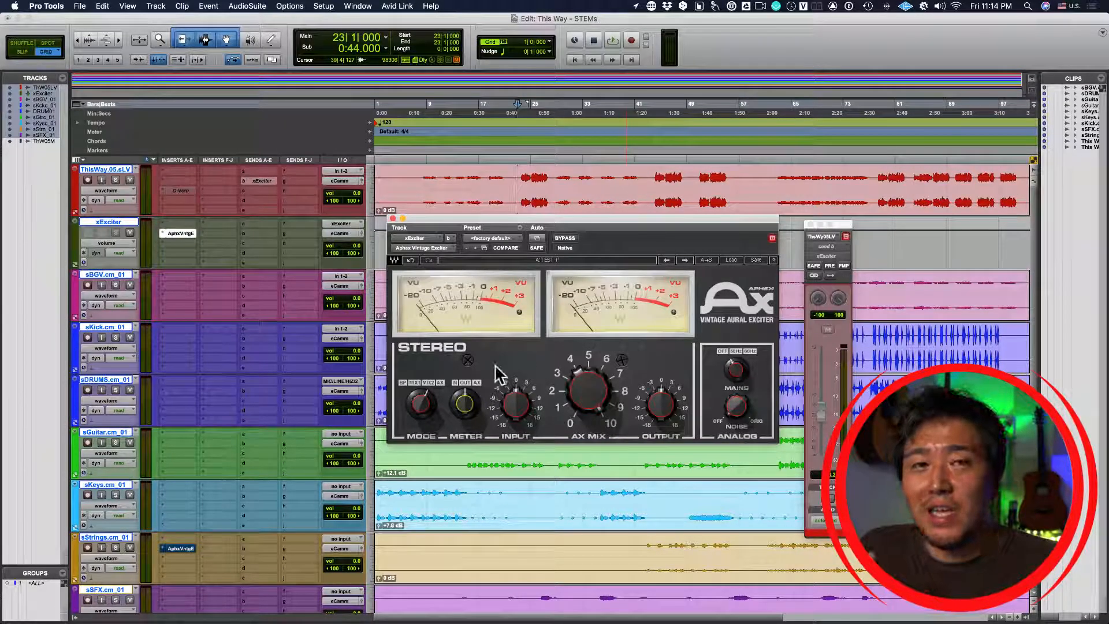
mouse_move(469, 364)
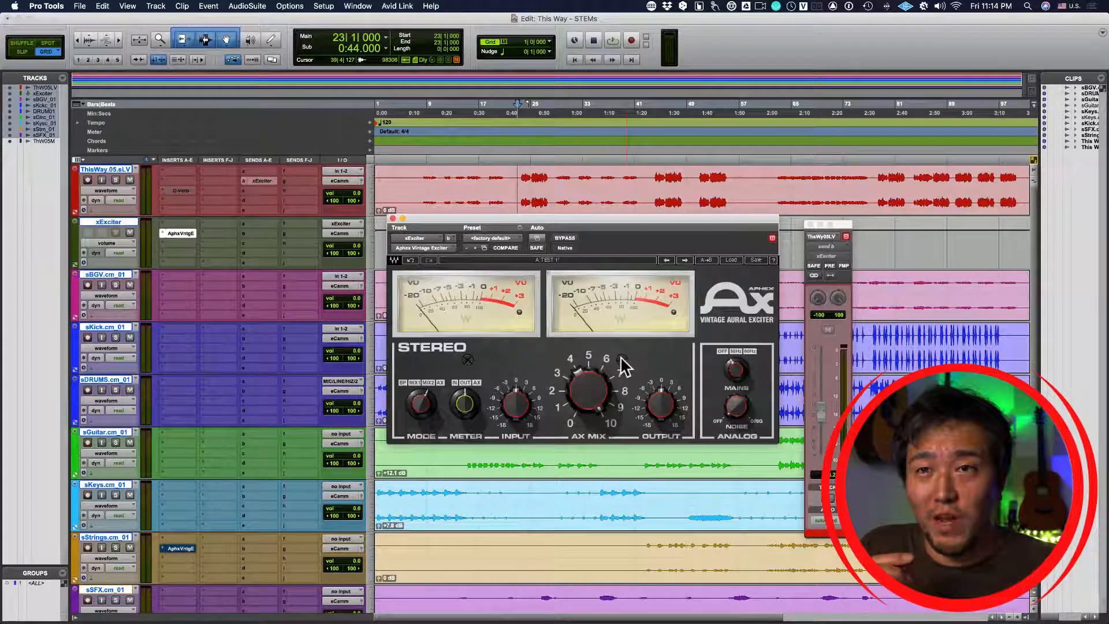
mouse_move(468, 361)
left_mouse_down()
mouse_move(462, 191)
mouse_move(474, 353)
left_mouse_up()
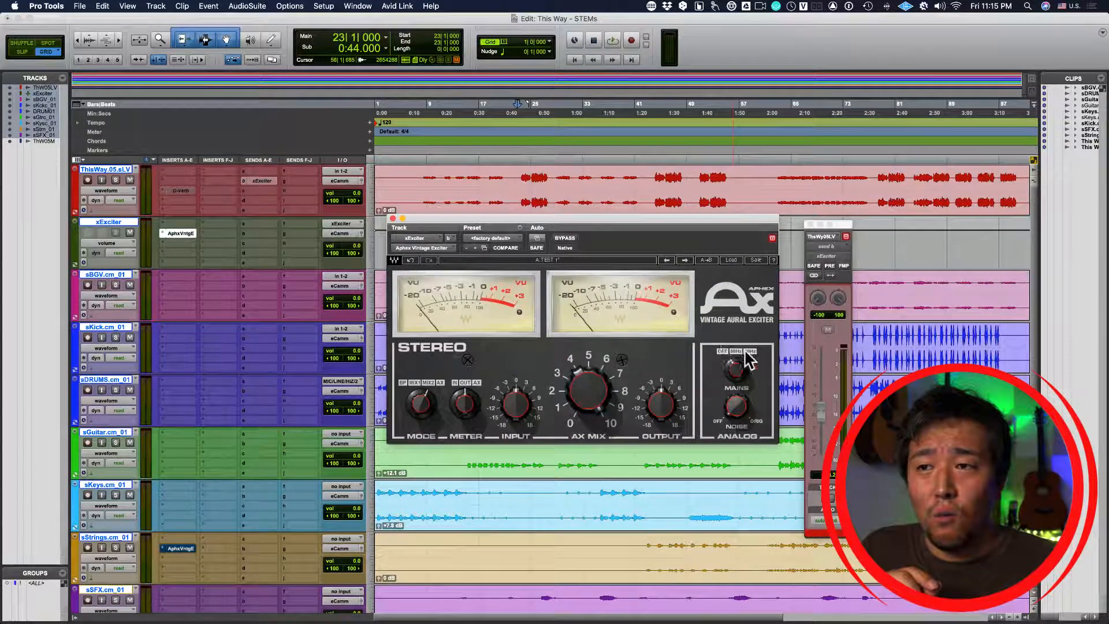
Turn the exciter's analog Noise control all the way down and bring it back up.
left_click(757, 424)
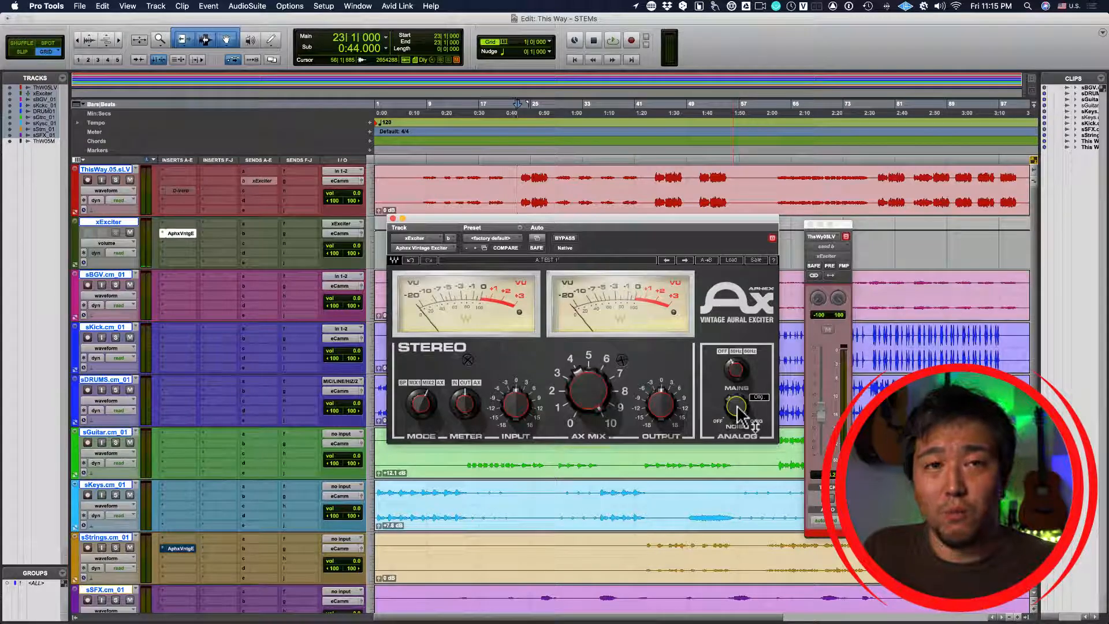
left_click_drag(741, 415, 745, 603)
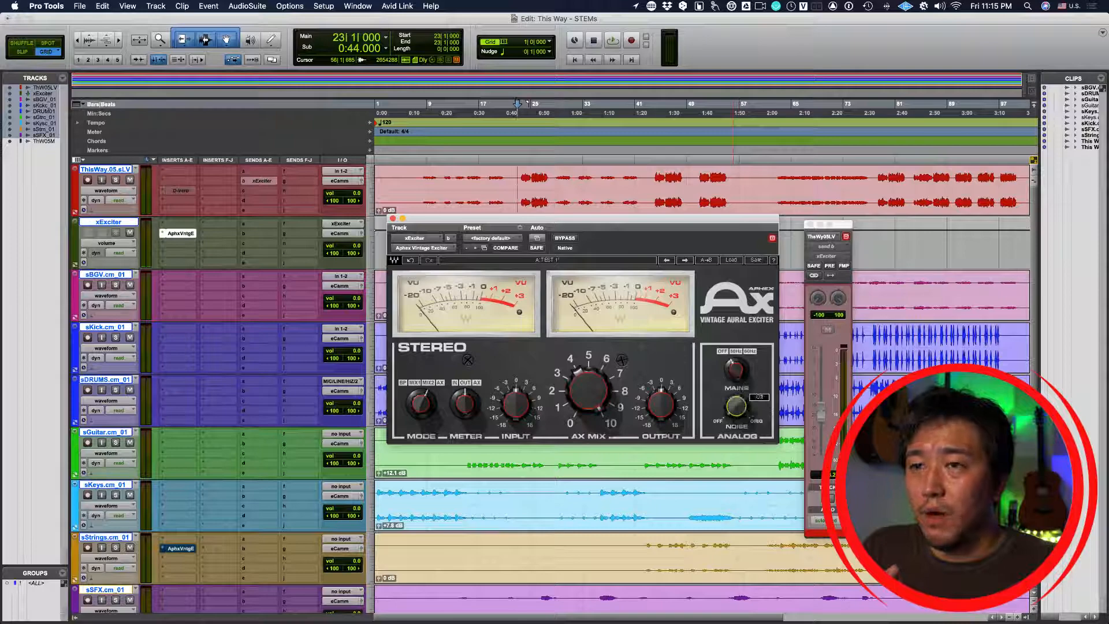
left_click(735, 406)
left_click_drag(735, 406, 729, 324)
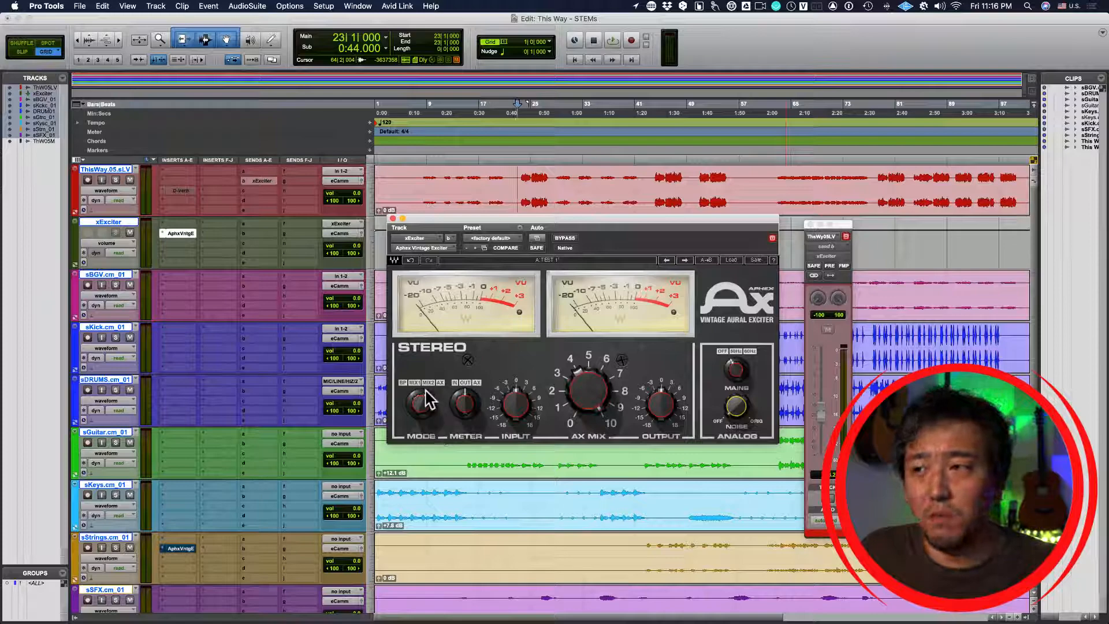
Switch the exciter to AX mode, activate the lead vocal's xExciter send, and try the Ax Mix control.
left_click(437, 393)
left_click(437, 399)
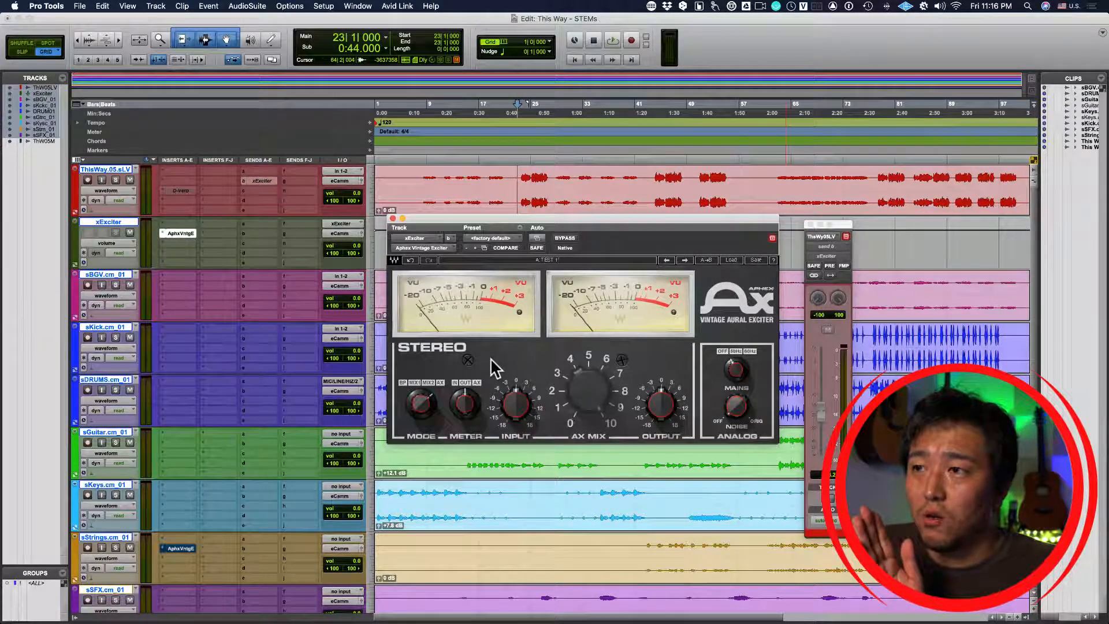
left_click(112, 178)
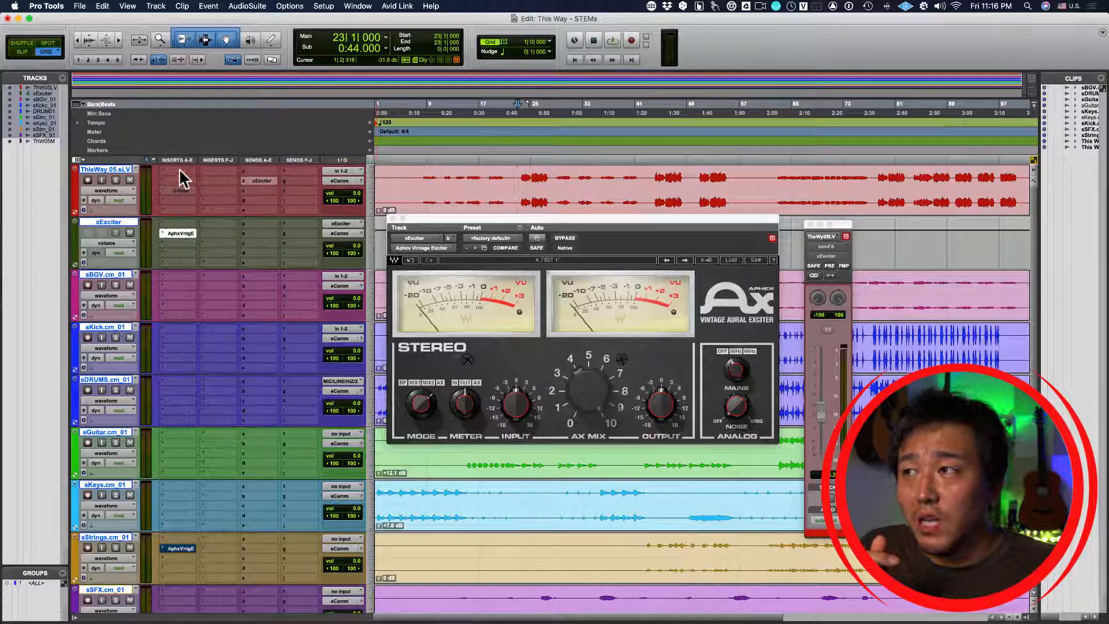
left_click(261, 180, "ctrl+super")
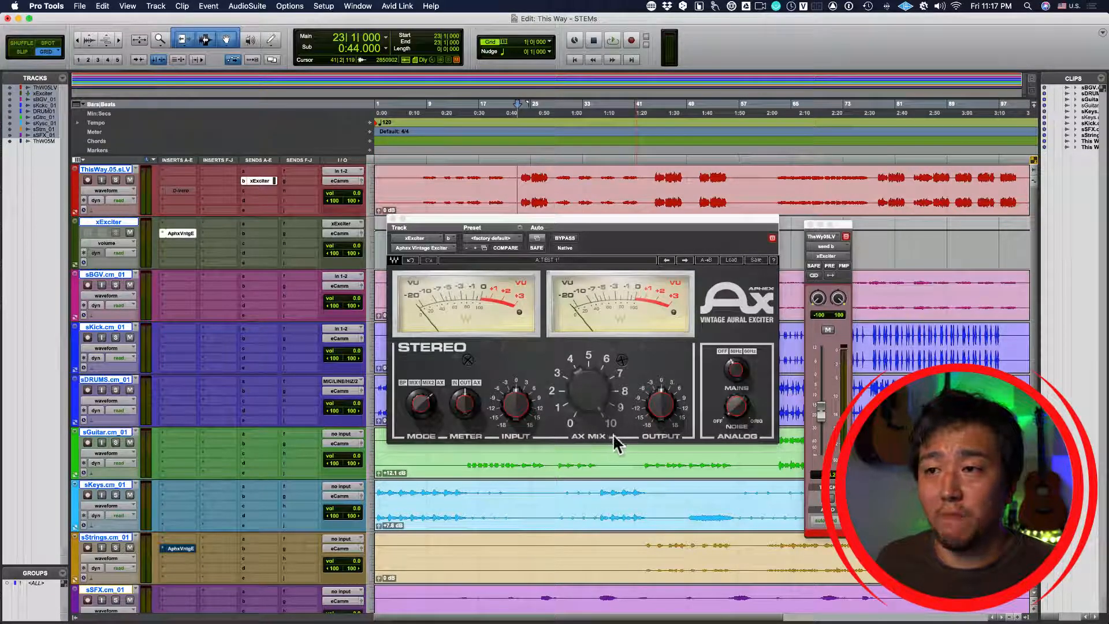
left_click(588, 393)
mouse_move(588, 395)
left_mouse_down()
mouse_move(594, 411)
mouse_move(604, 404)
mouse_move(593, 414)
left_mouse_up()
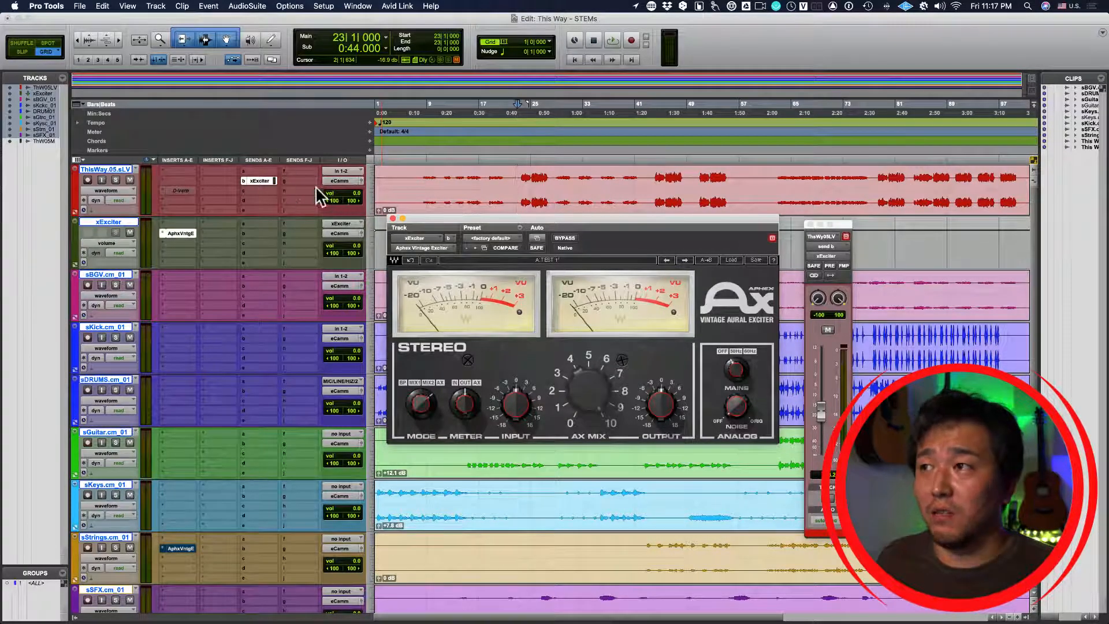
Pull the lead vocal's xExciter send level down, and raise it above its starting position.
left_click(114, 173)
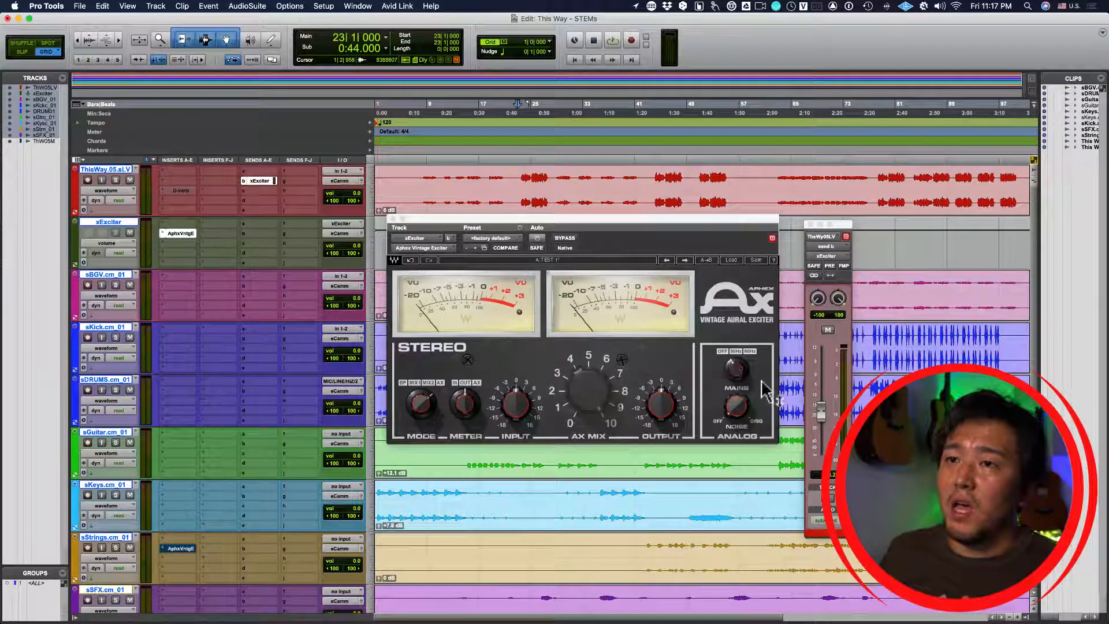
left_click_drag(823, 419, 821, 460)
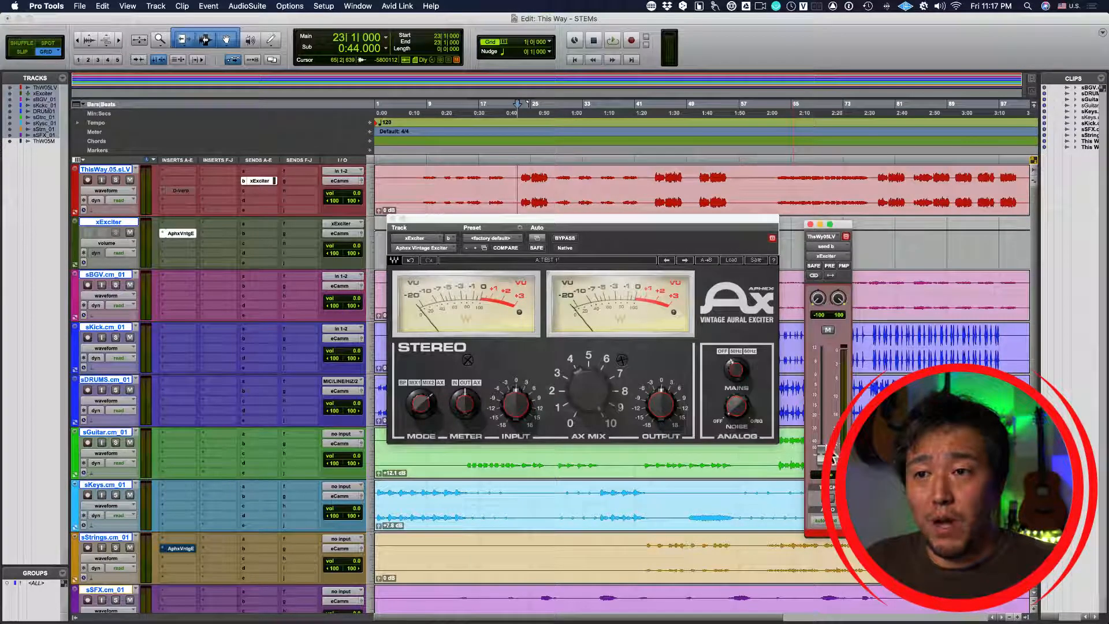
mouse_move(821, 456)
left_mouse_down()
mouse_move(822, 365)
mouse_move(821, 457)
left_mouse_up()
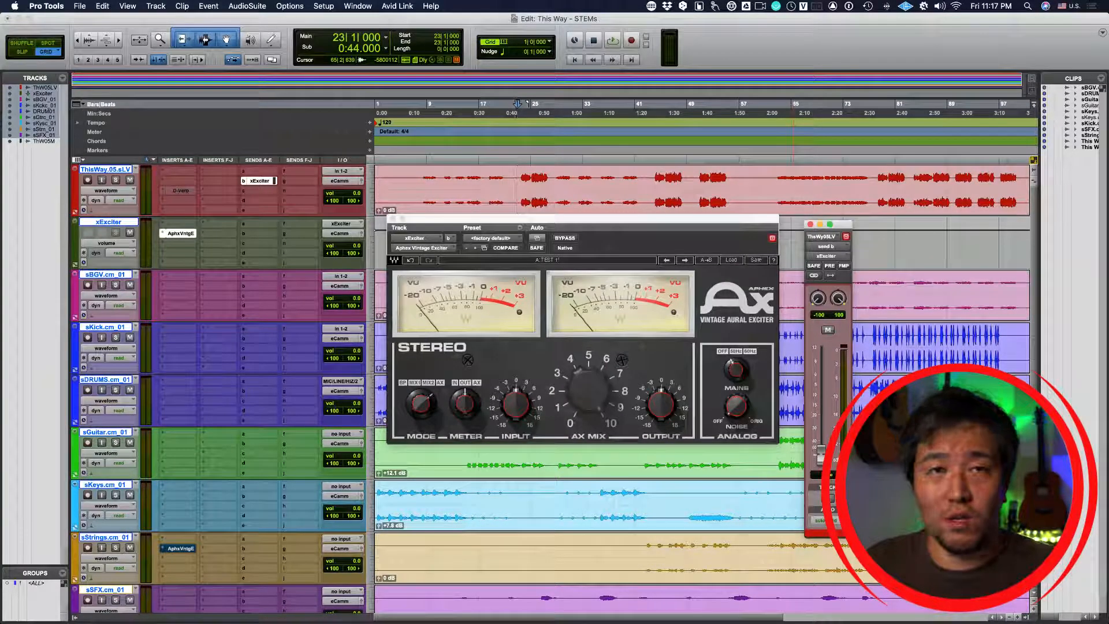
left_click_drag(820, 450, 816, 385)
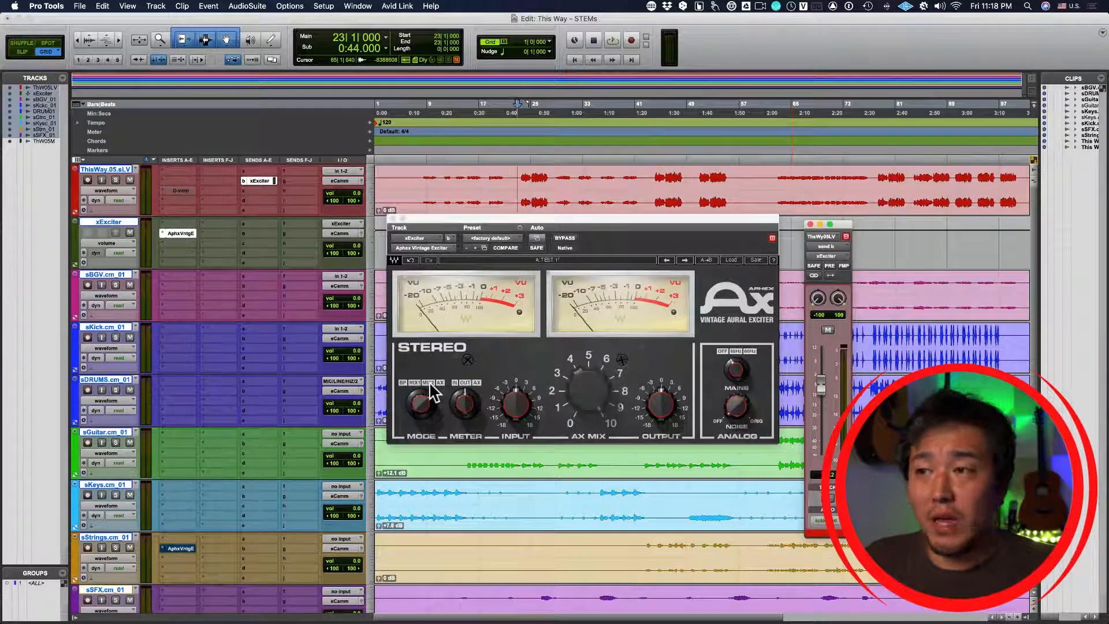
Set the exciter to MIX1 mode and toggle its bypass on and off again.
left_click(413, 379)
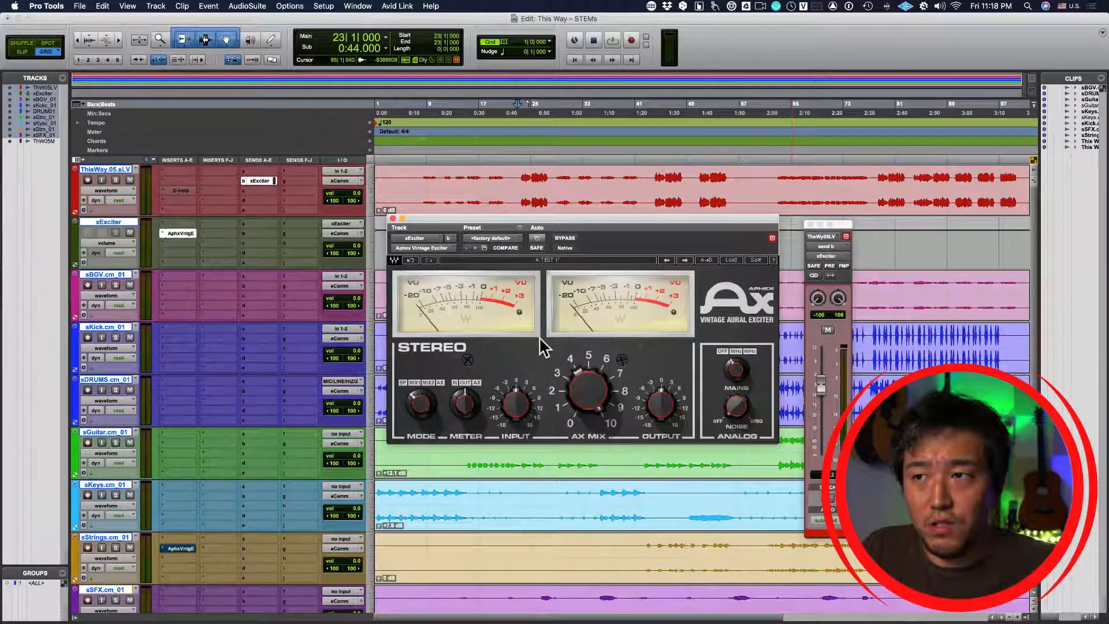
left_click(565, 238)
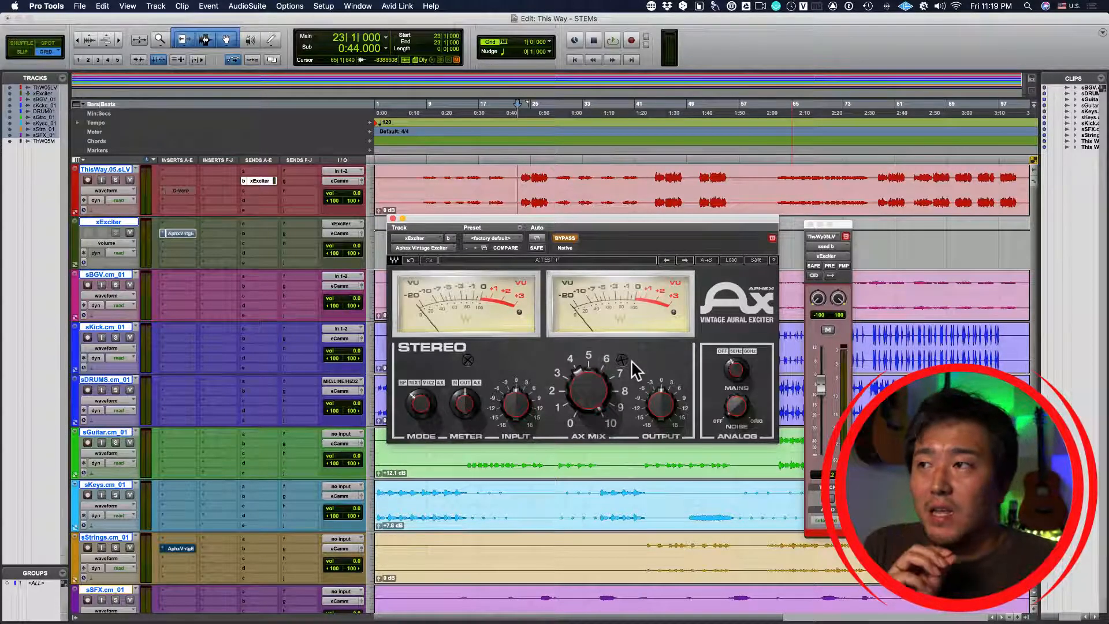
right_click(177, 235)
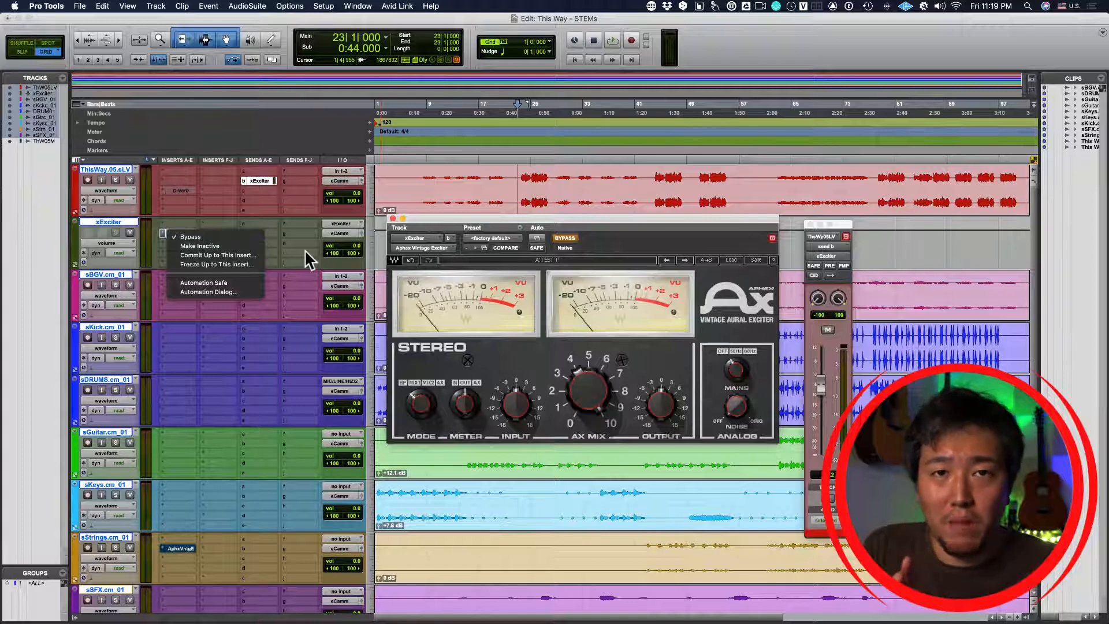
left_click(475, 218)
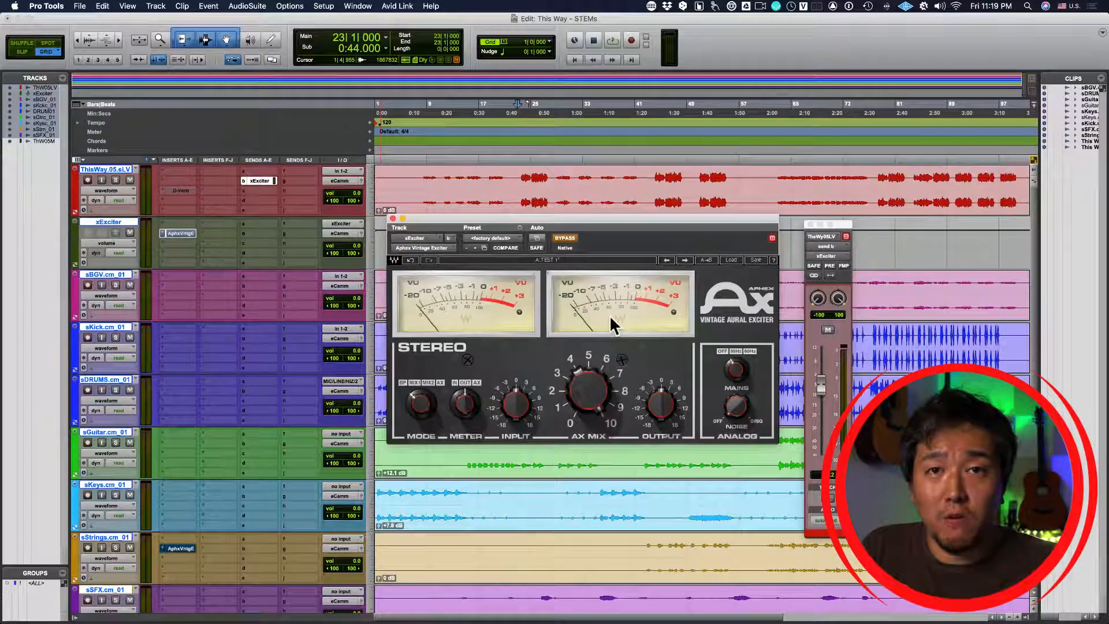
left_click(565, 238)
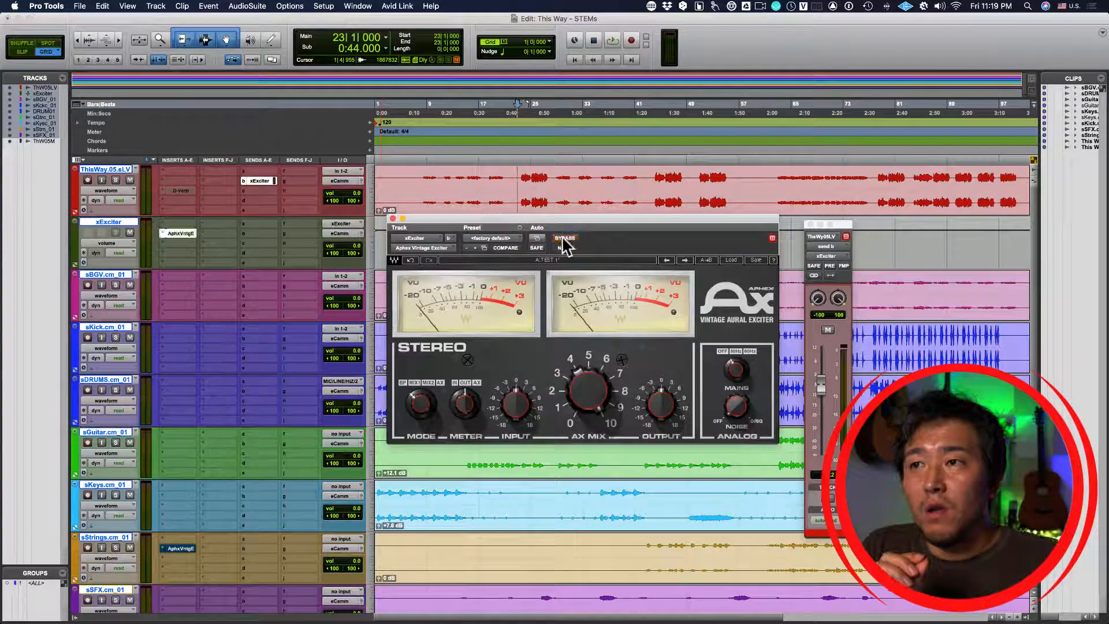
left_click_drag(427, 410, 424, 413)
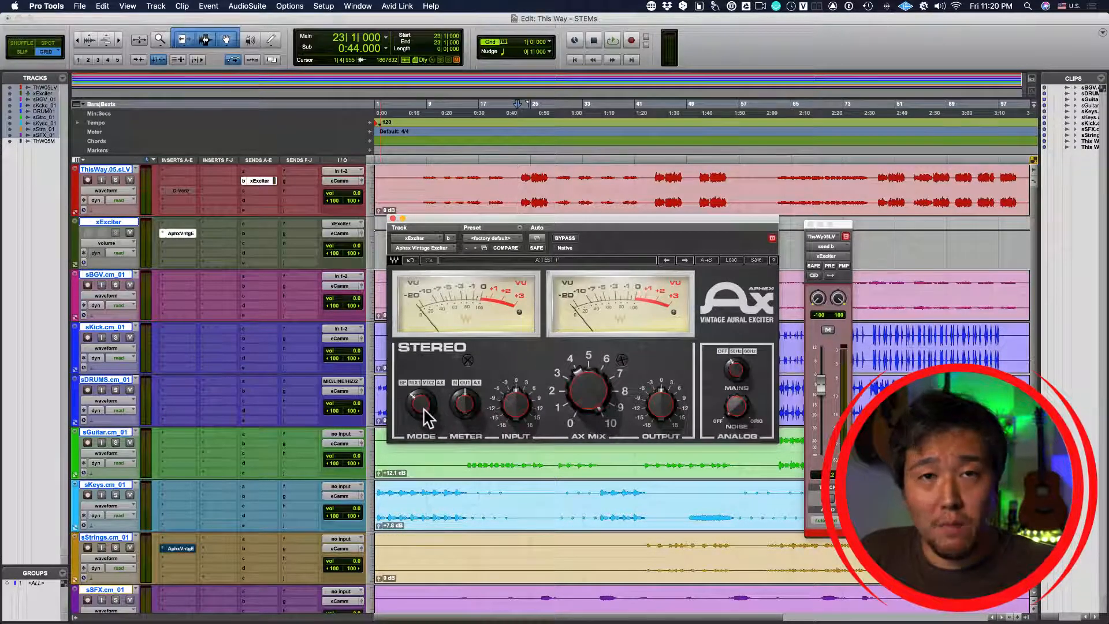
Raise the exciter's Ax Mix to about 5 and compare AX mode with MIX1 mode, ending on MIX1.
mouse_move(469, 363)
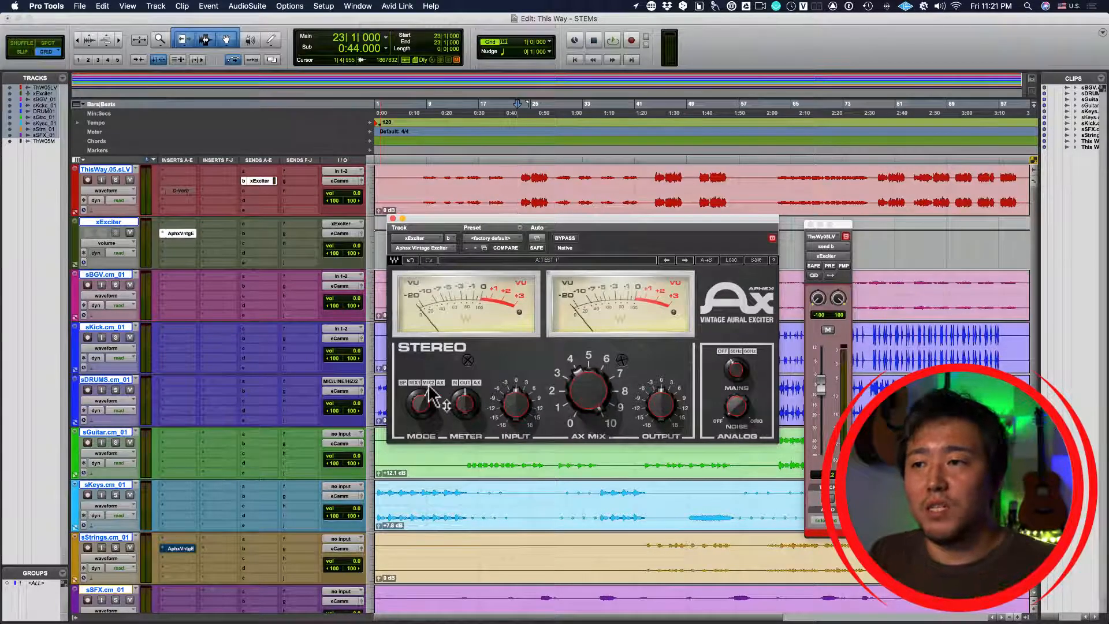
mouse_move(586, 415)
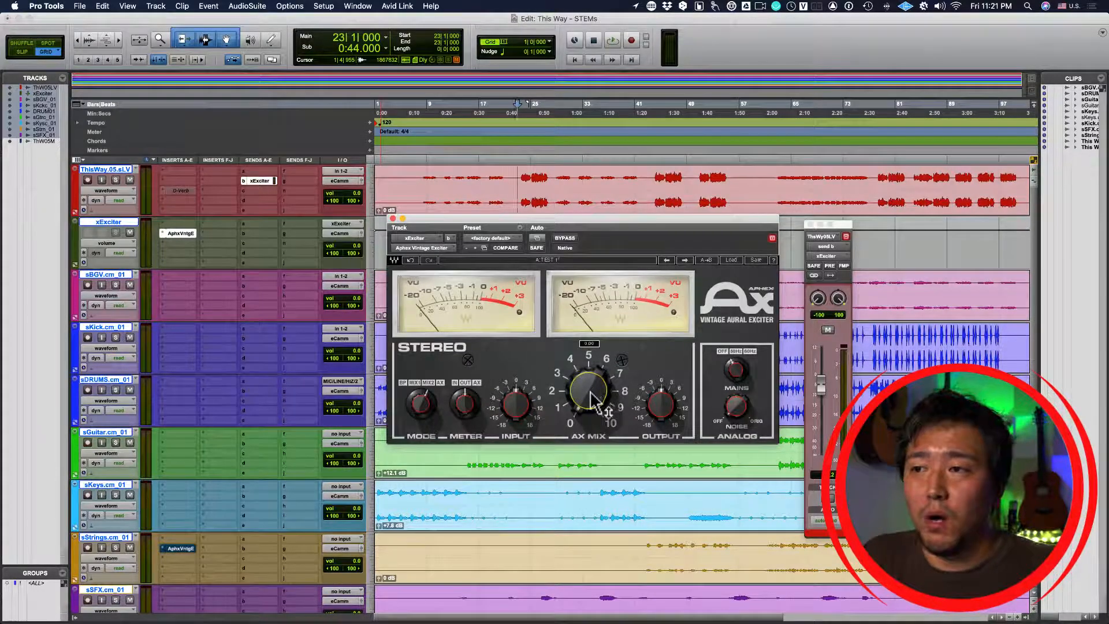
mouse_move(590, 393)
left_mouse_down()
mouse_move(584, 242)
mouse_move(659, 26)
mouse_move(562, 322)
mouse_move(567, 235)
mouse_move(571, 332)
mouse_move(572, 193)
mouse_move(575, 329)
mouse_move(569, 272)
mouse_move(565, 286)
mouse_move(572, 327)
mouse_move(573, 273)
mouse_move(577, 332)
mouse_move(569, 268)
mouse_move(591, 396)
left_mouse_up()
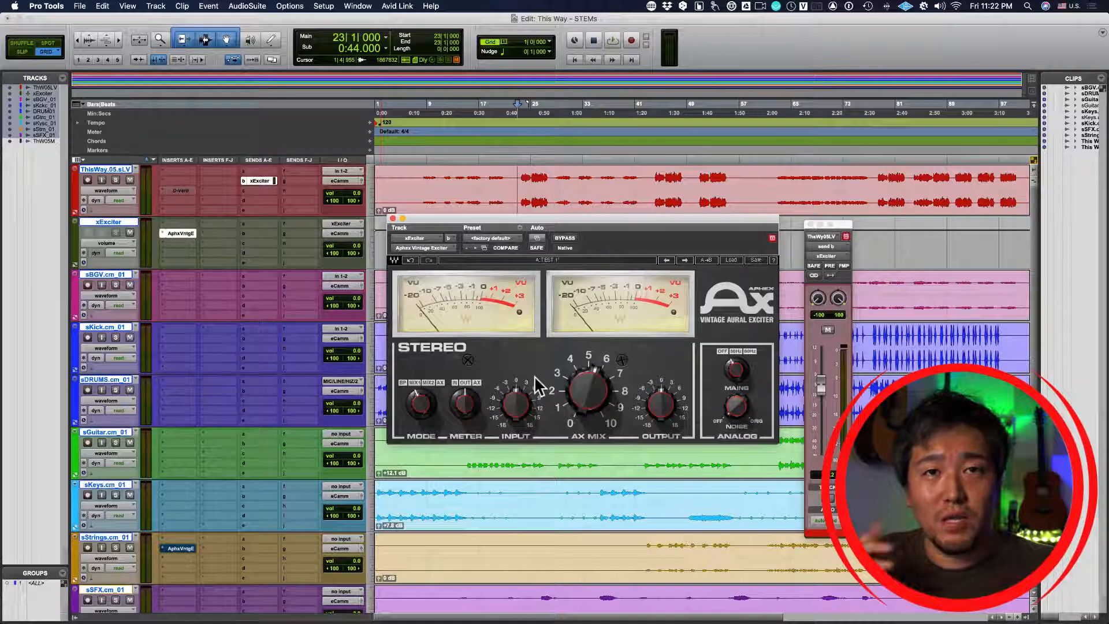
left_click(593, 396)
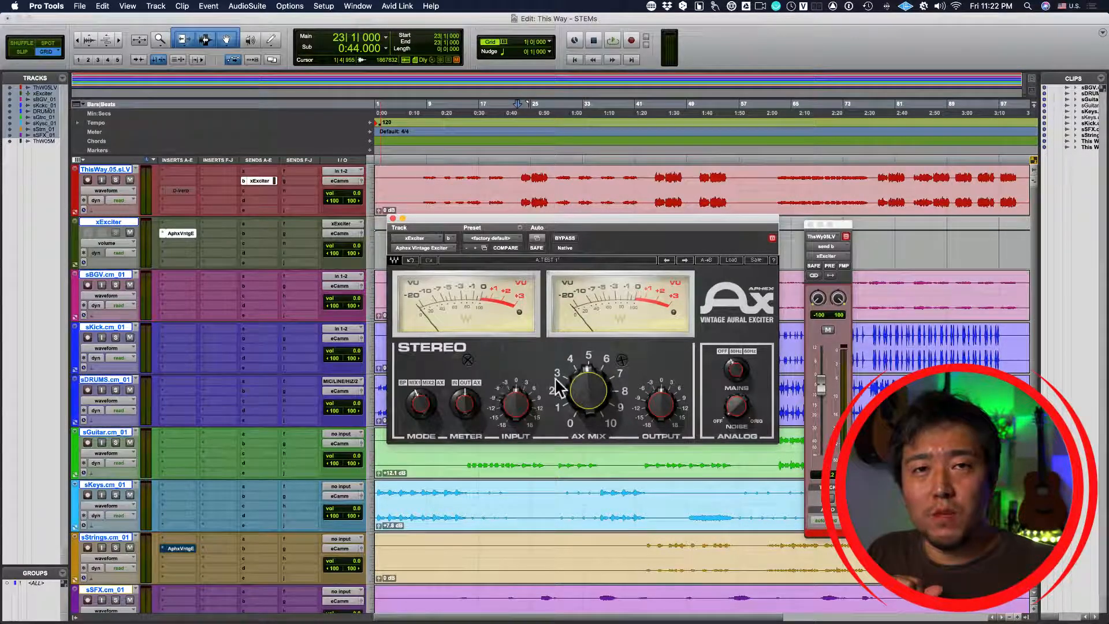
mouse_move(580, 387)
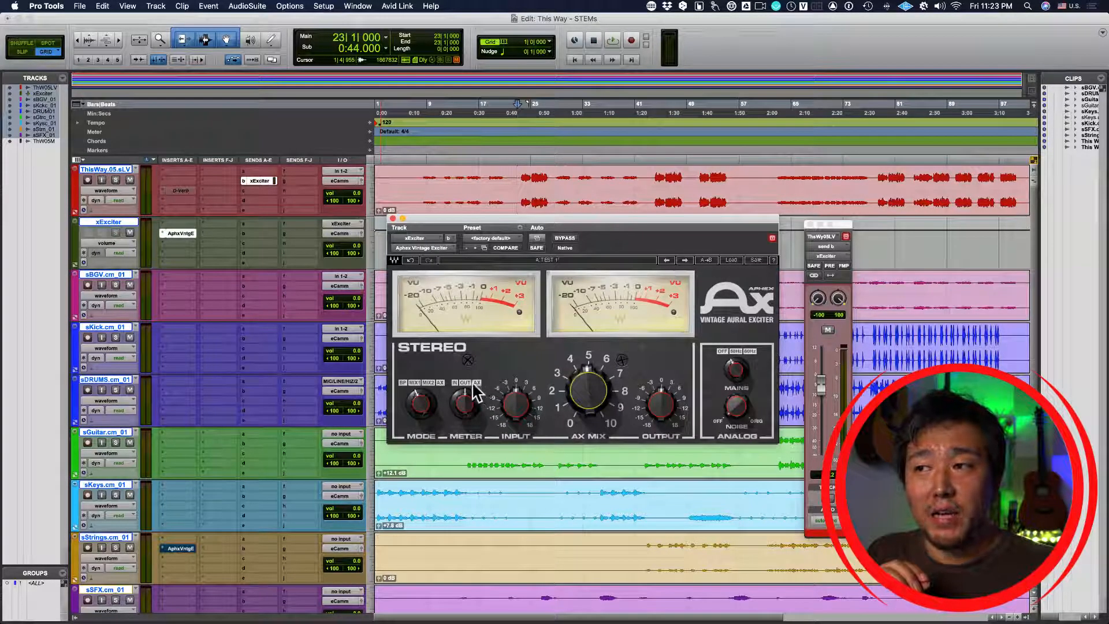
left_click(439, 383)
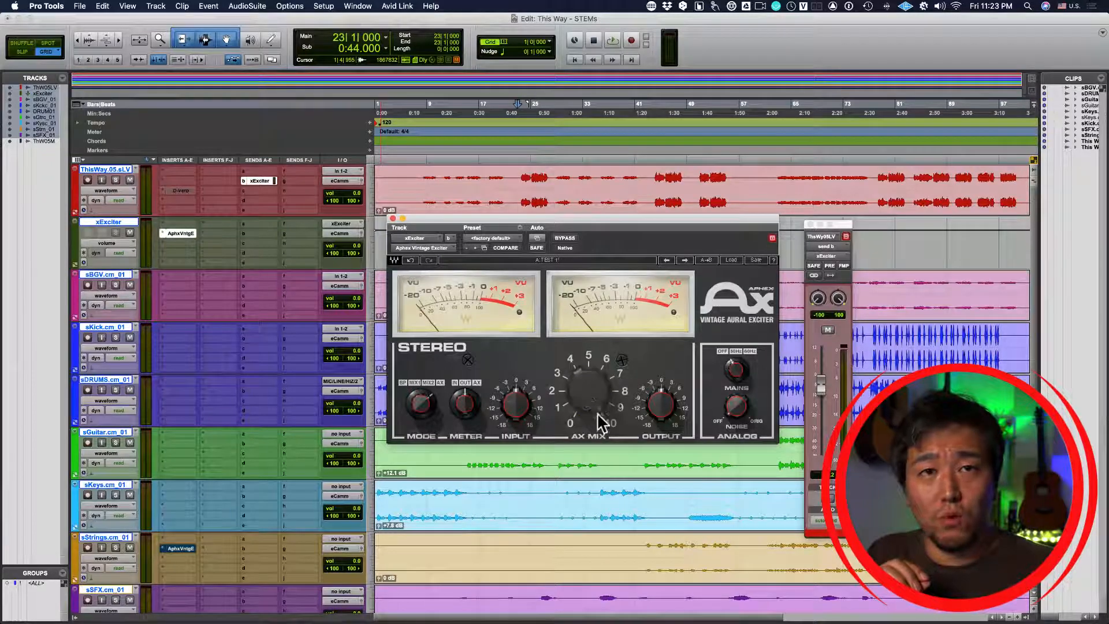
left_click(414, 383)
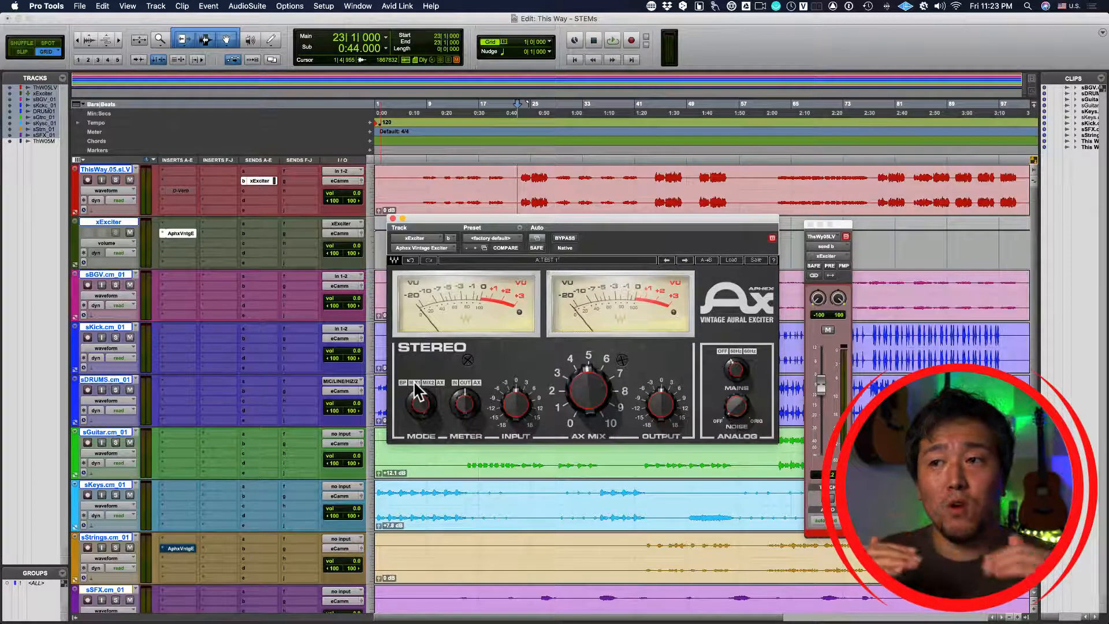
Sweep the Ax Mix down and return it to about 5, and move the exciter window slightly lower.
left_click(587, 388)
left_click(610, 563)
left_click_drag(609, 563, 654, 340)
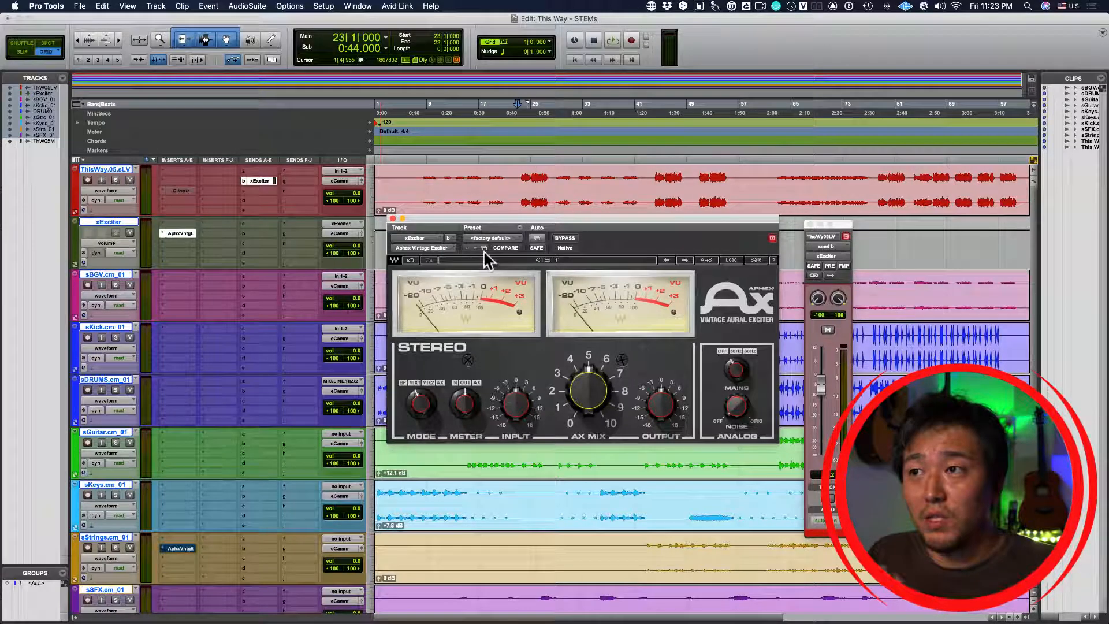
left_click_drag(500, 222, 506, 246)
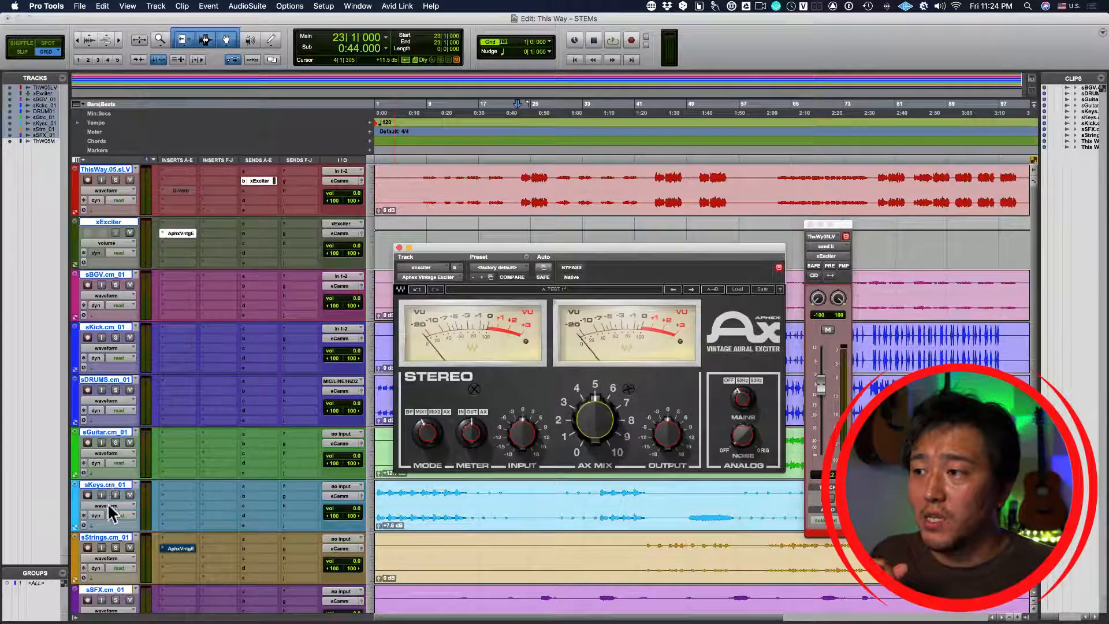
Close the exciter window, reopen the Aphex Vintage Exciter from the xExciter track, and move its window clear of the send fader.
scroll(173, 496, "down", 5)
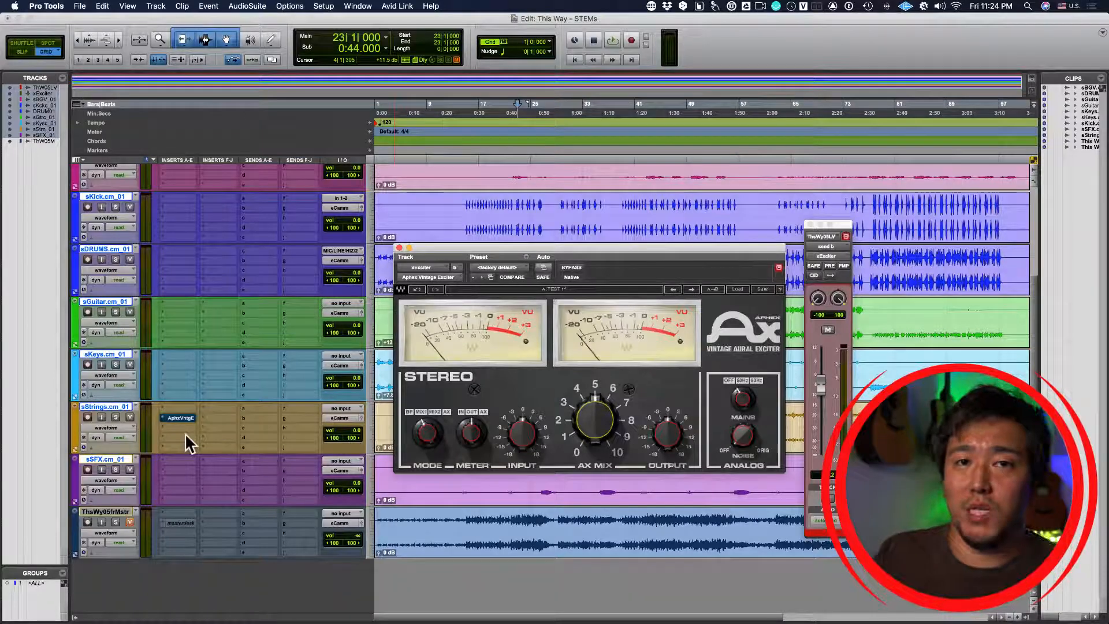
left_click(399, 247)
scroll(283, 305, "up", 3)
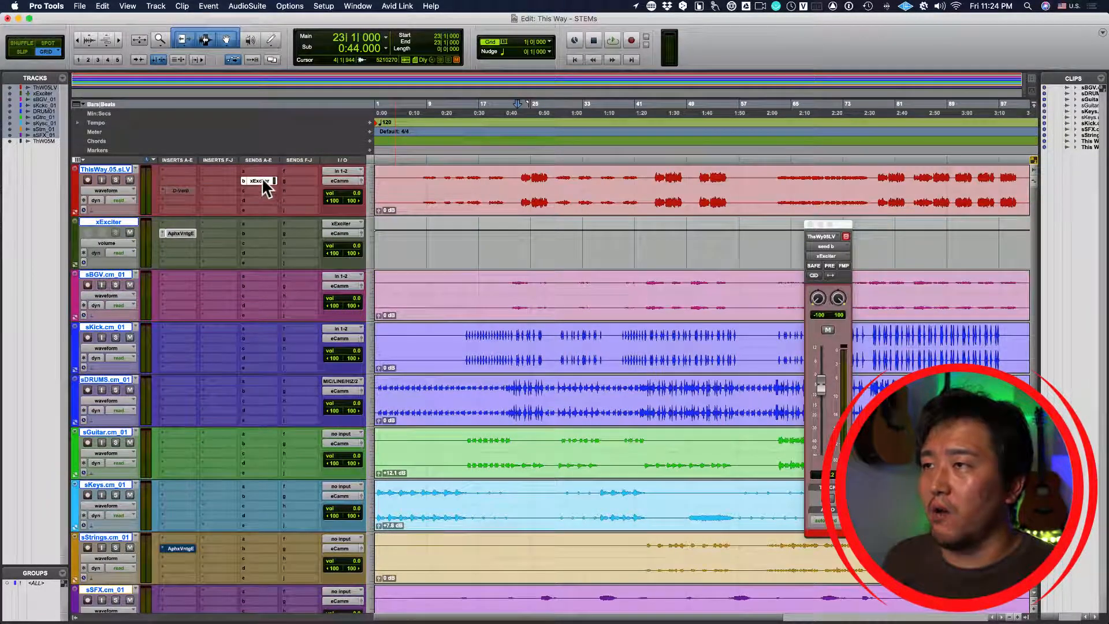
left_click(186, 234)
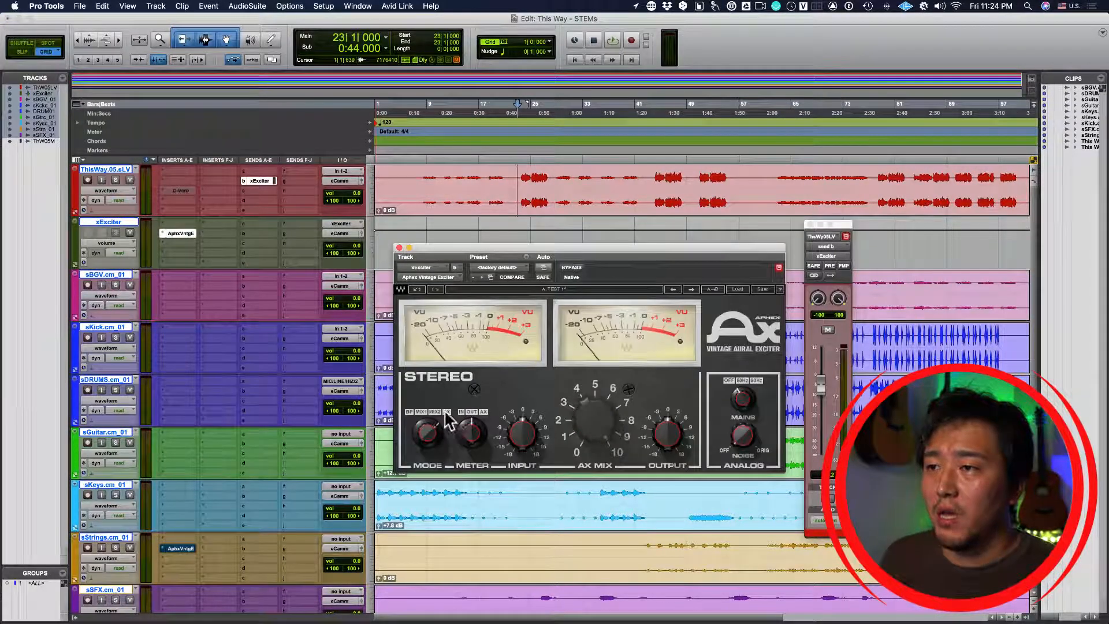
left_click_drag(658, 254, 547, 235)
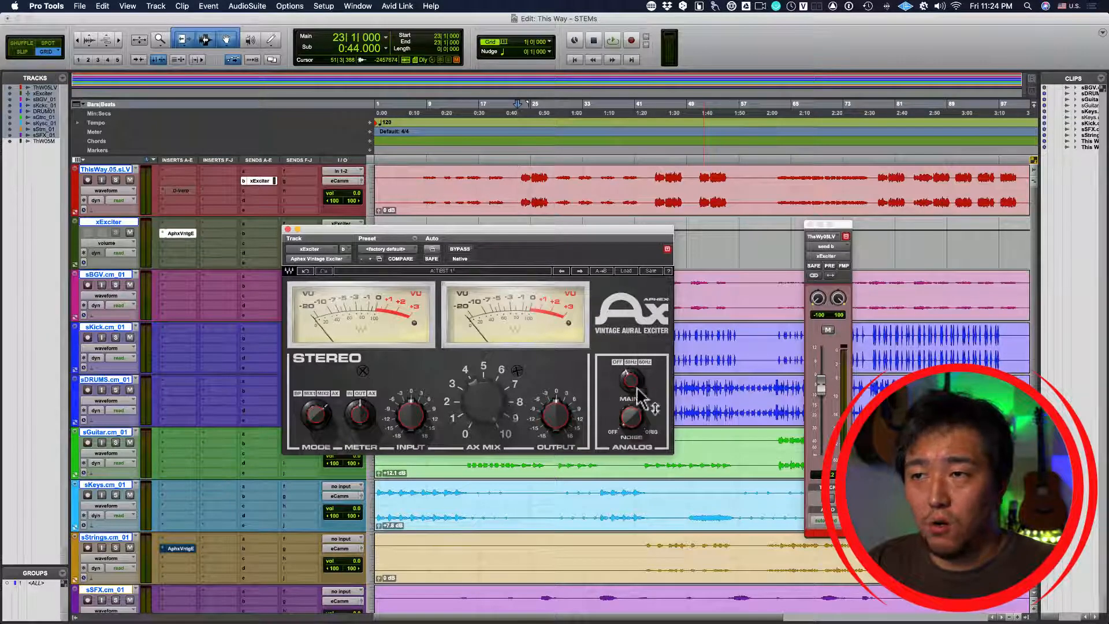
Pull the lead vocal's xExciter send down, then raise it gradually while playing the soloed vocal from bar 23.
mouse_move(640, 412)
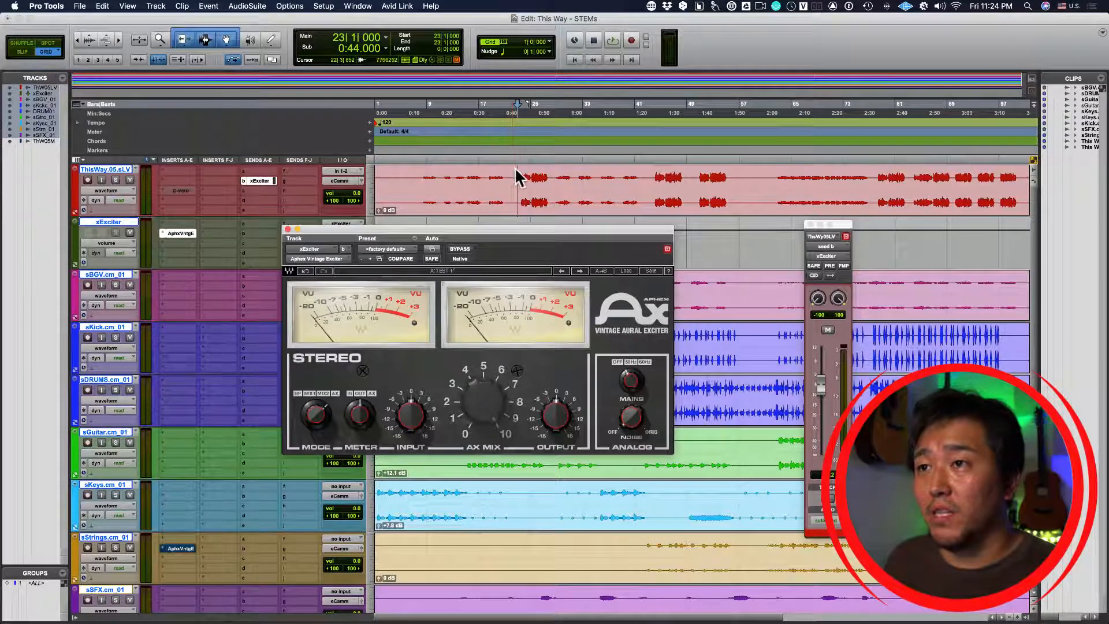
left_click(520, 187)
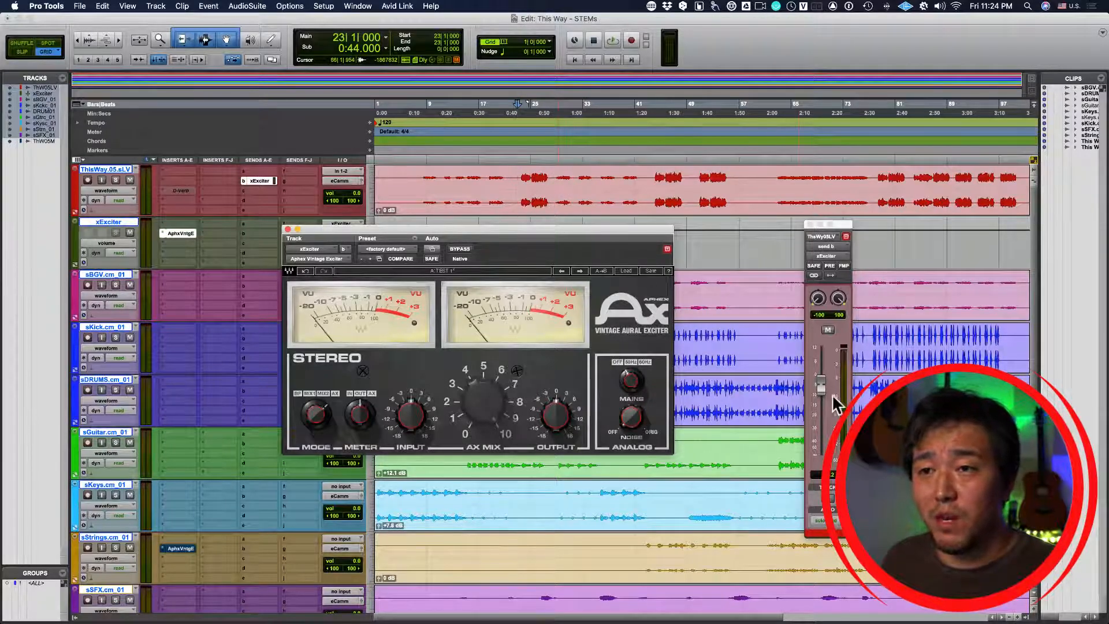
left_click_drag(822, 384, 830, 434)
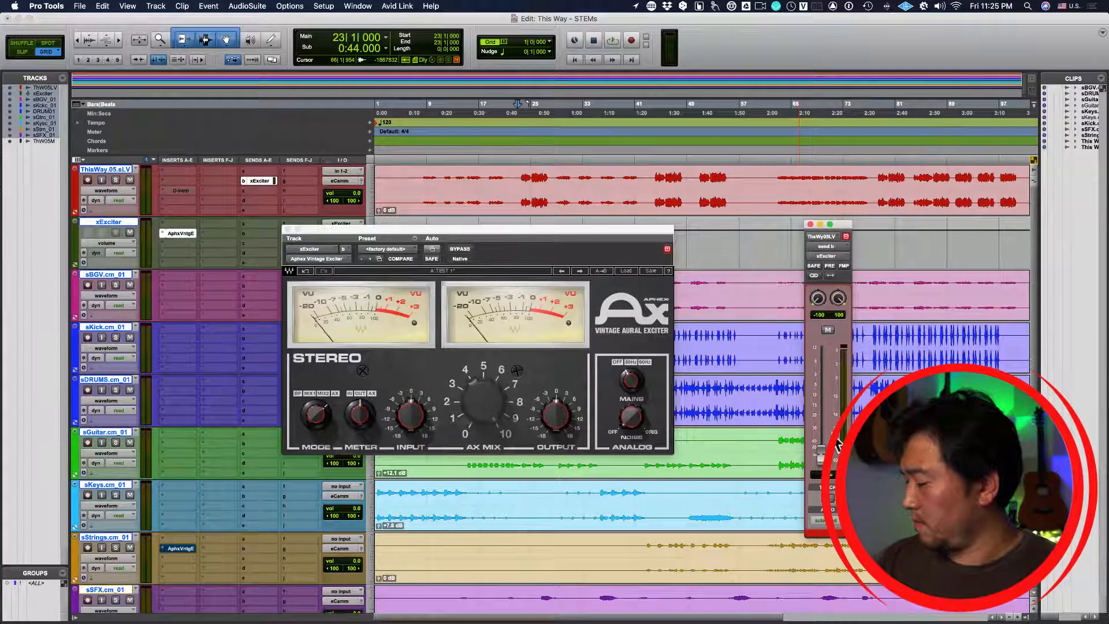
key("space")
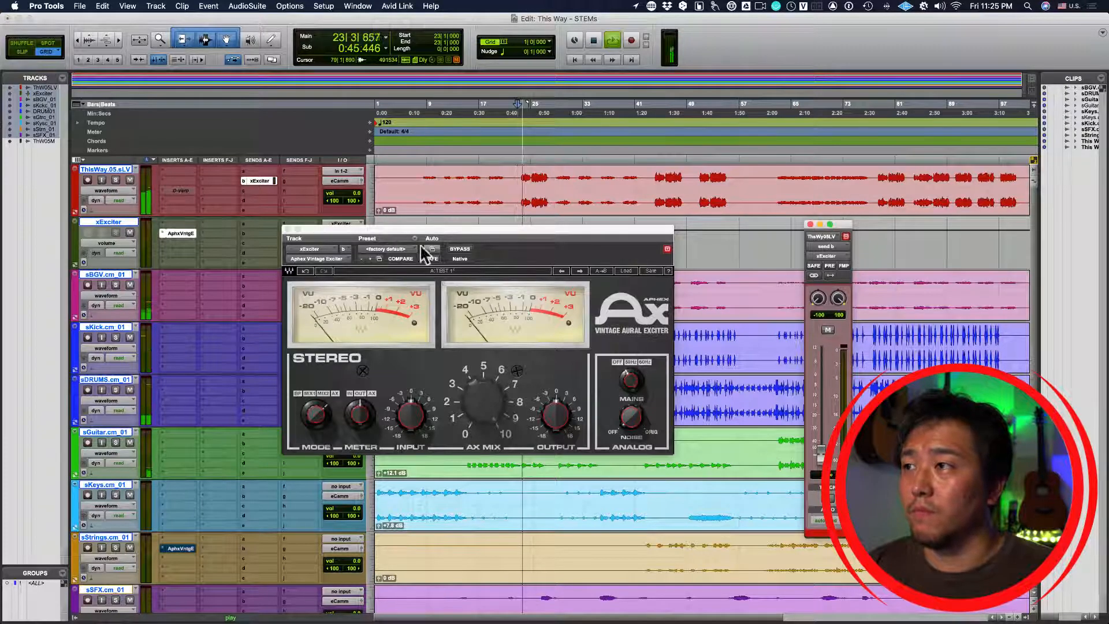
left_click(116, 180)
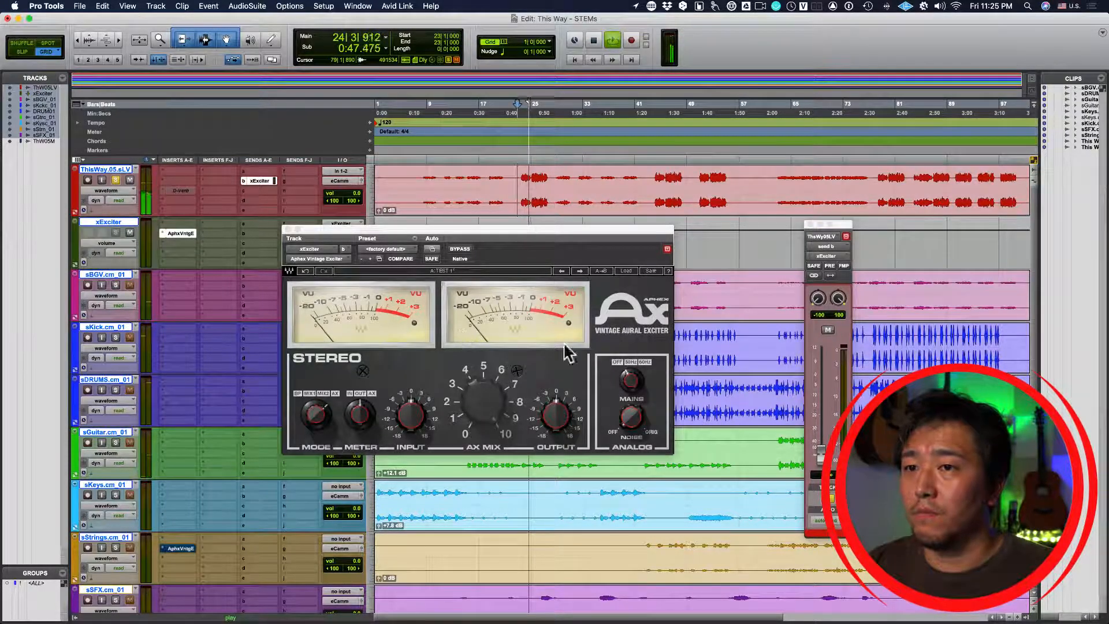
left_click_drag(820, 452, 818, 414)
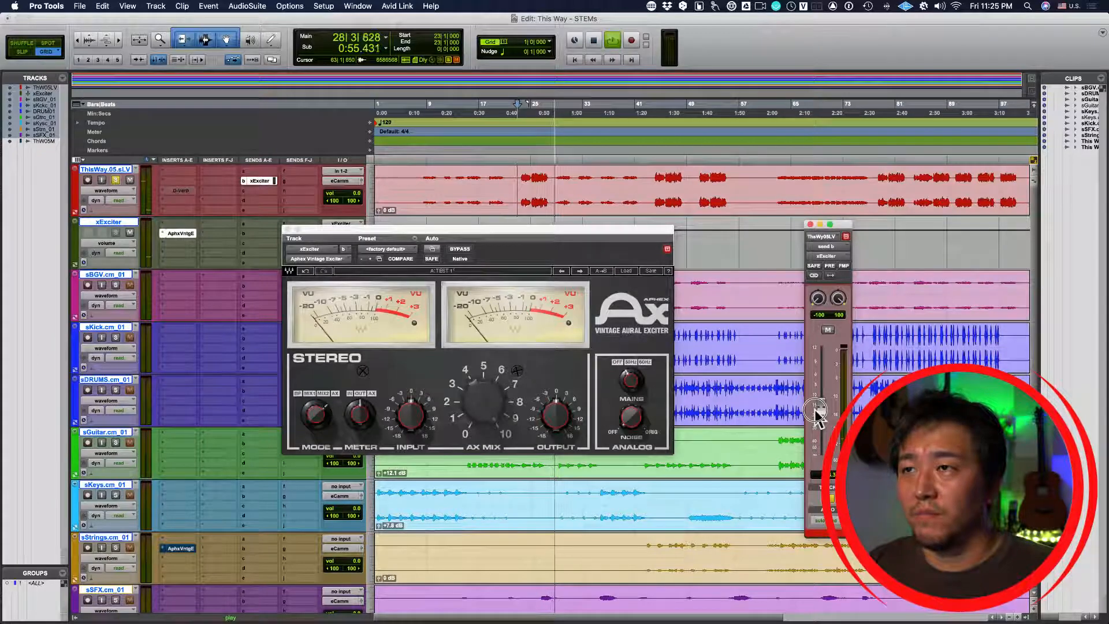
left_click_drag(816, 411, 818, 381)
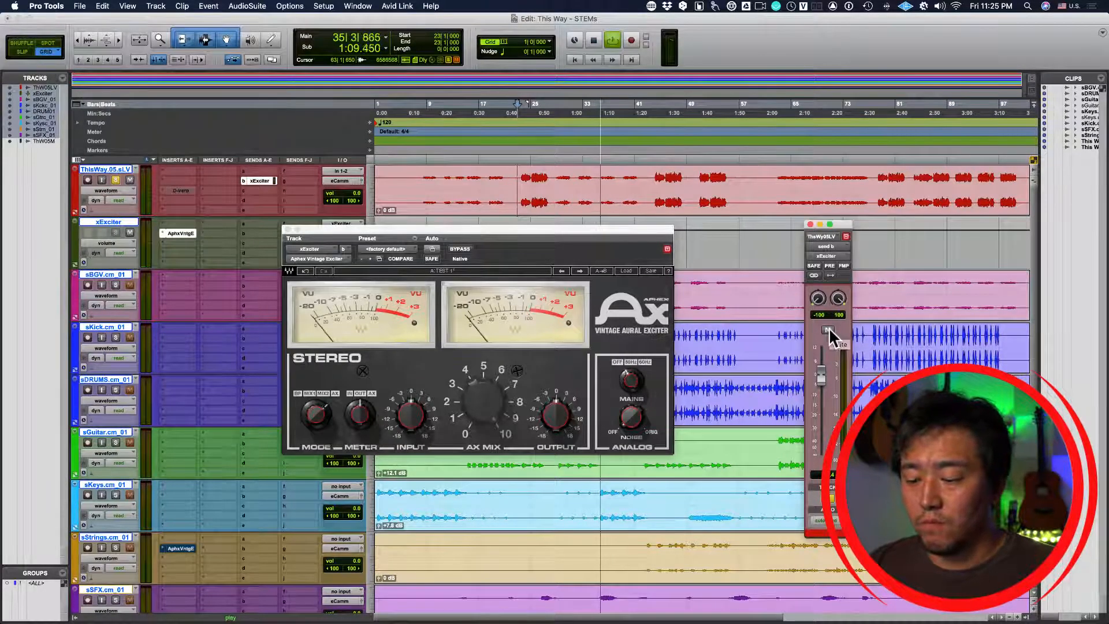
Mute and unmute the exciter send on the soloed lead vocal, and take the vocal out of solo.
left_click(828, 330)
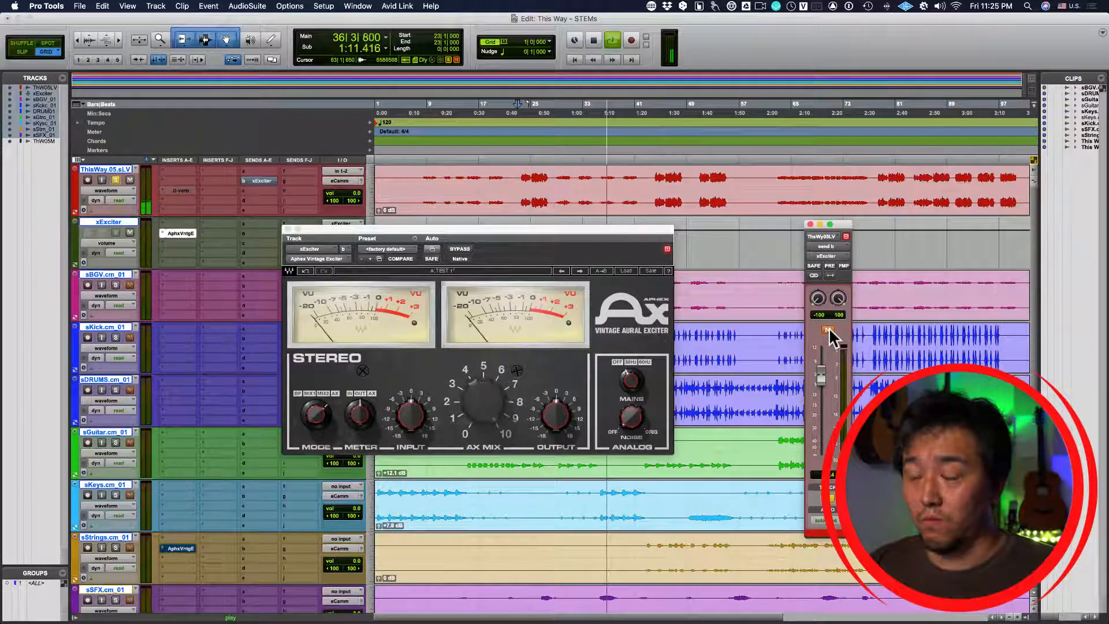
left_click(829, 330)
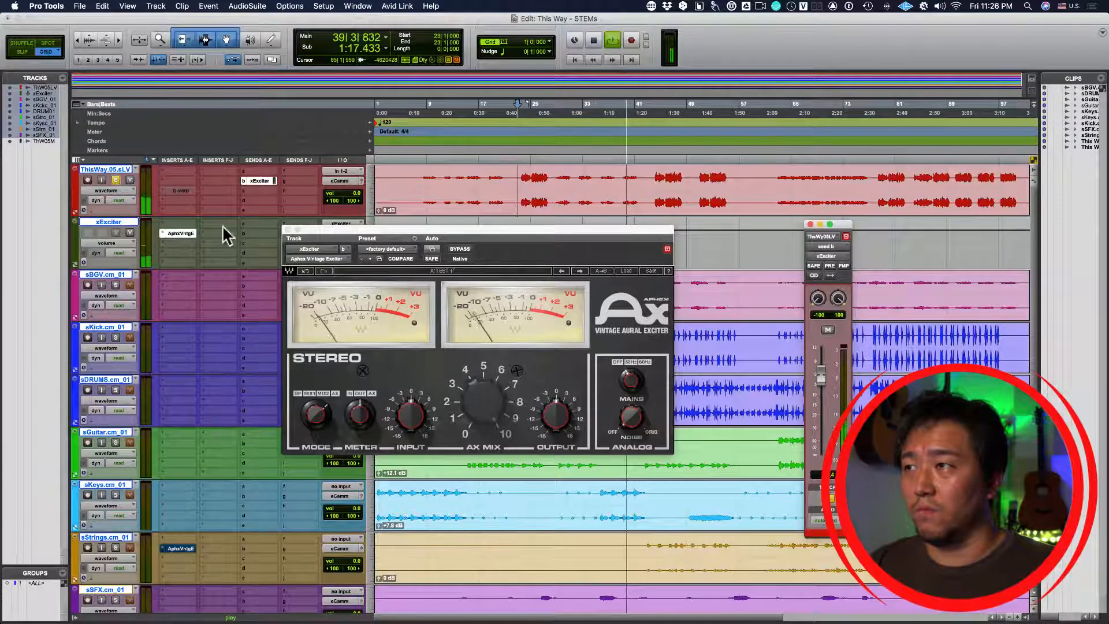
left_click(113, 195)
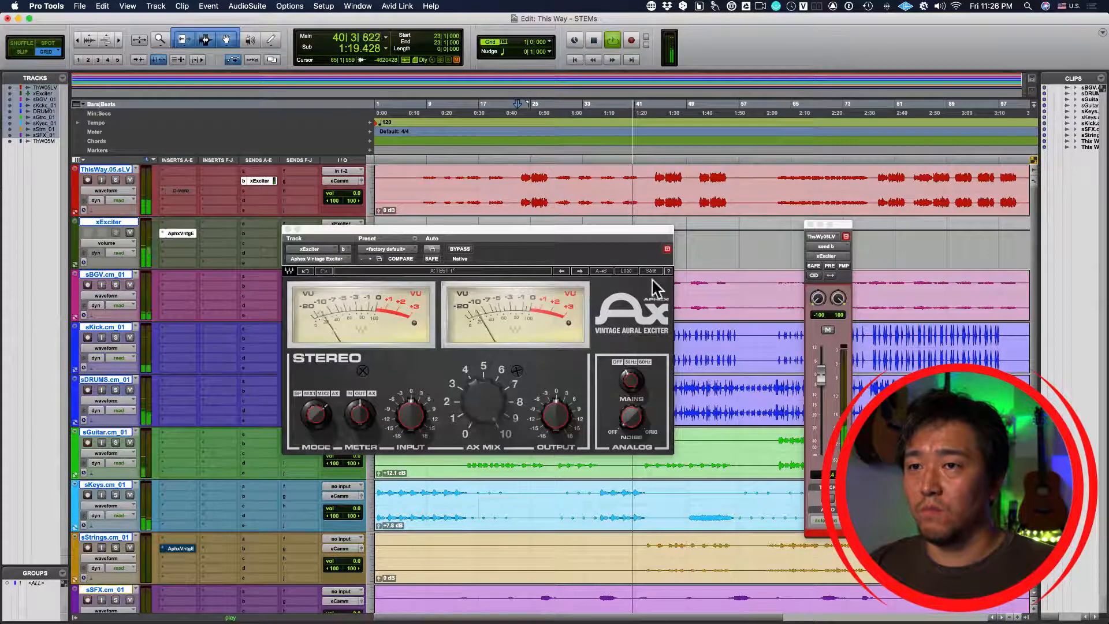
Replay the full mix from bar 23, toggle the exciter send's mute on and off, and lower the send level slightly.
key("space")
key("space")
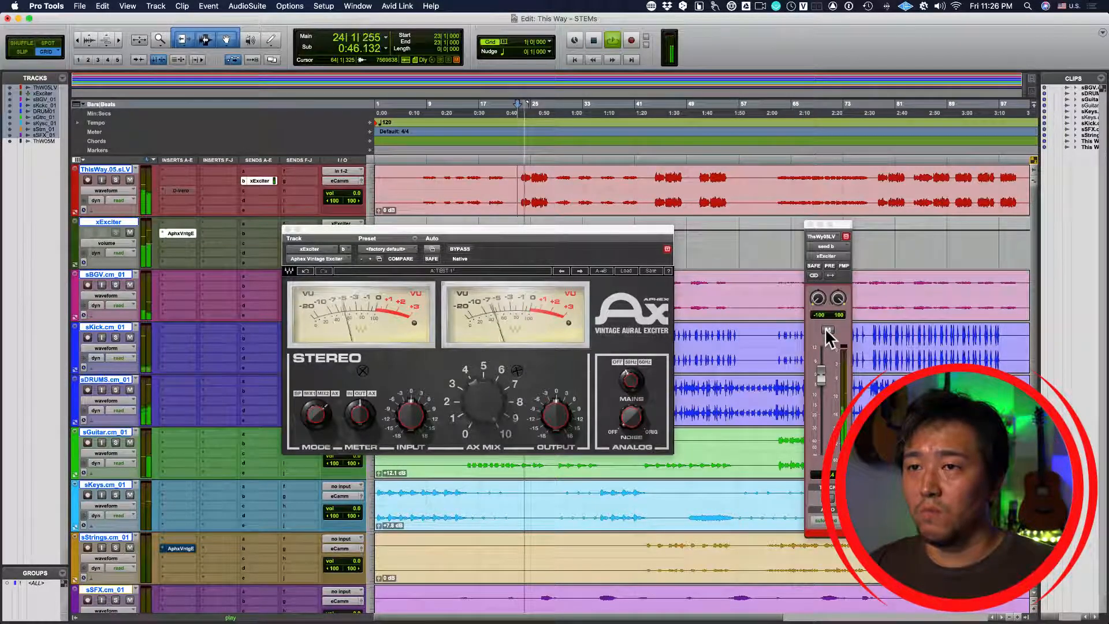
left_click(827, 332)
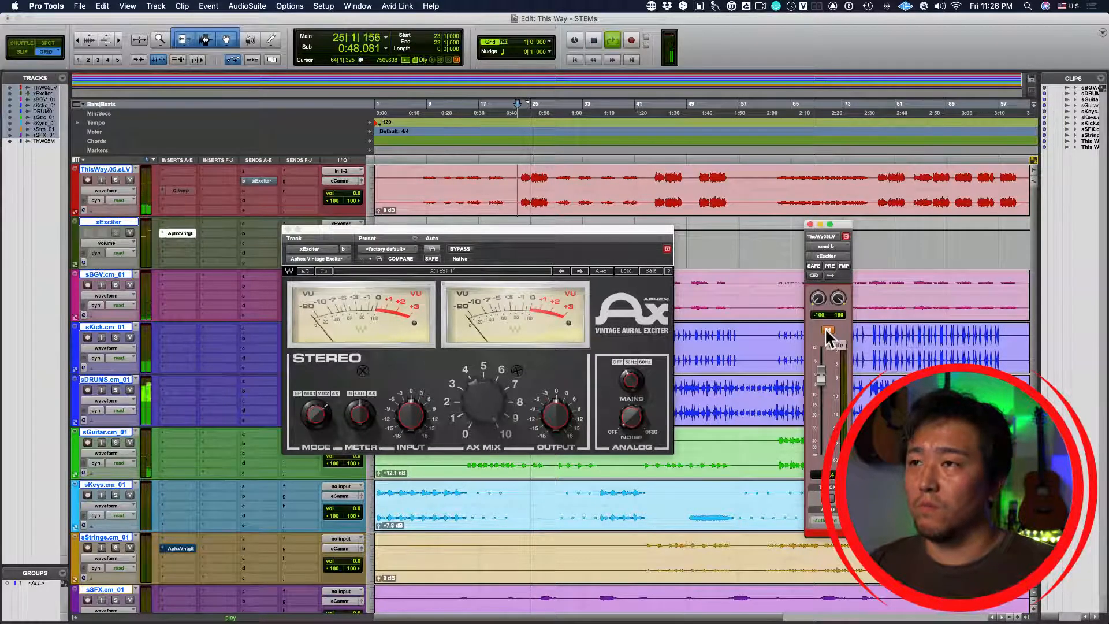
left_click(827, 331)
left_click_drag(820, 374, 820, 409)
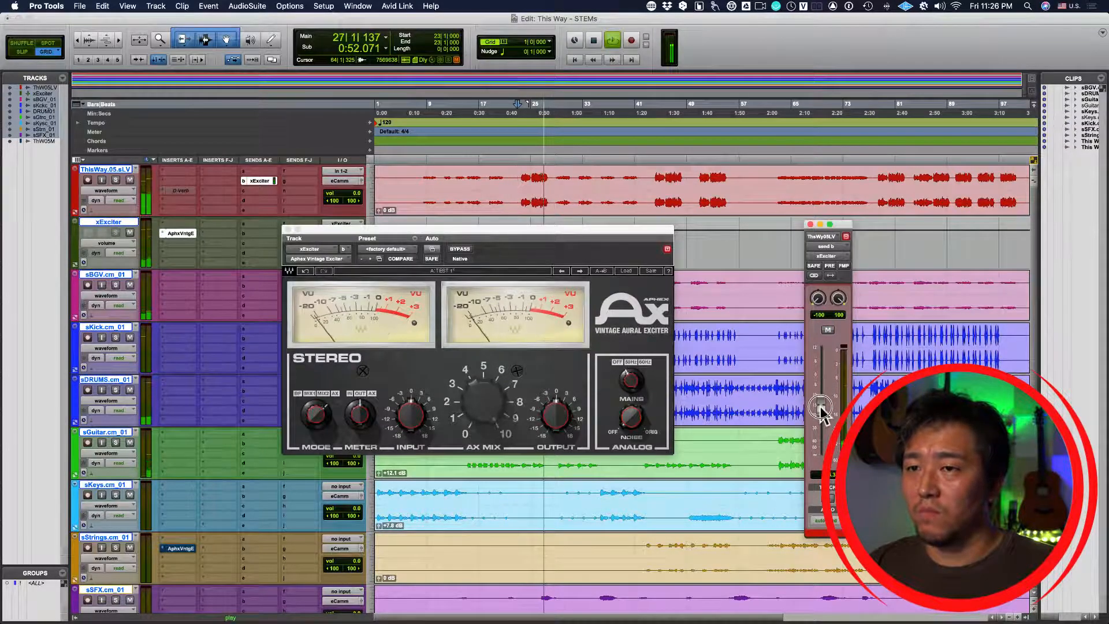
Compare the full mix with the vocal's exciter send muted and unmuted, leave the send muted, and stop playback.
left_click(828, 330)
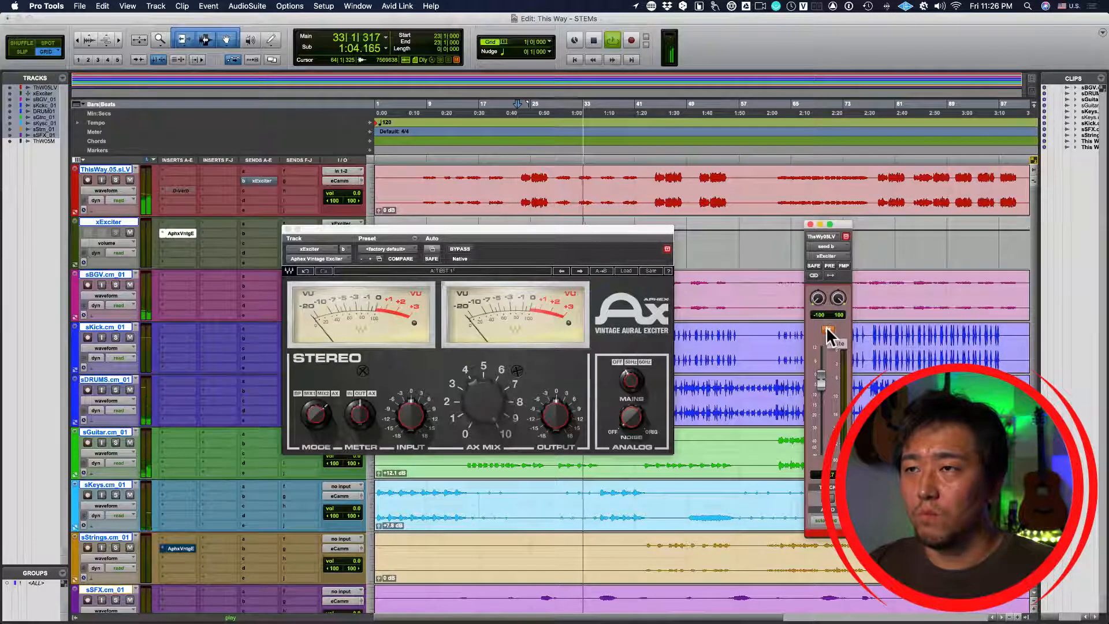
left_click(828, 331)
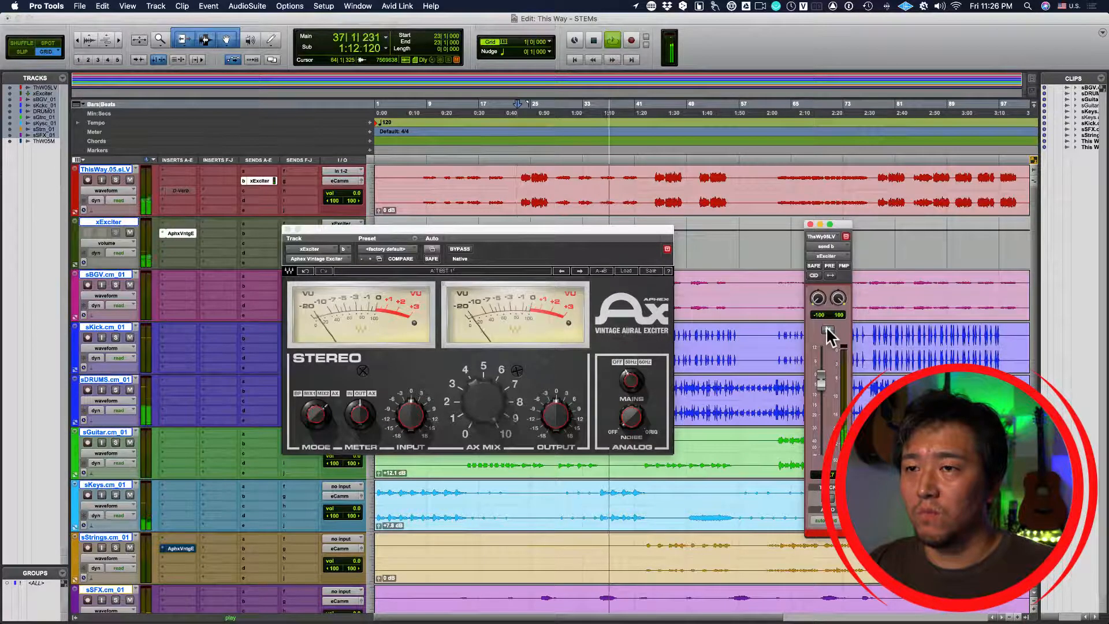
left_click(827, 330)
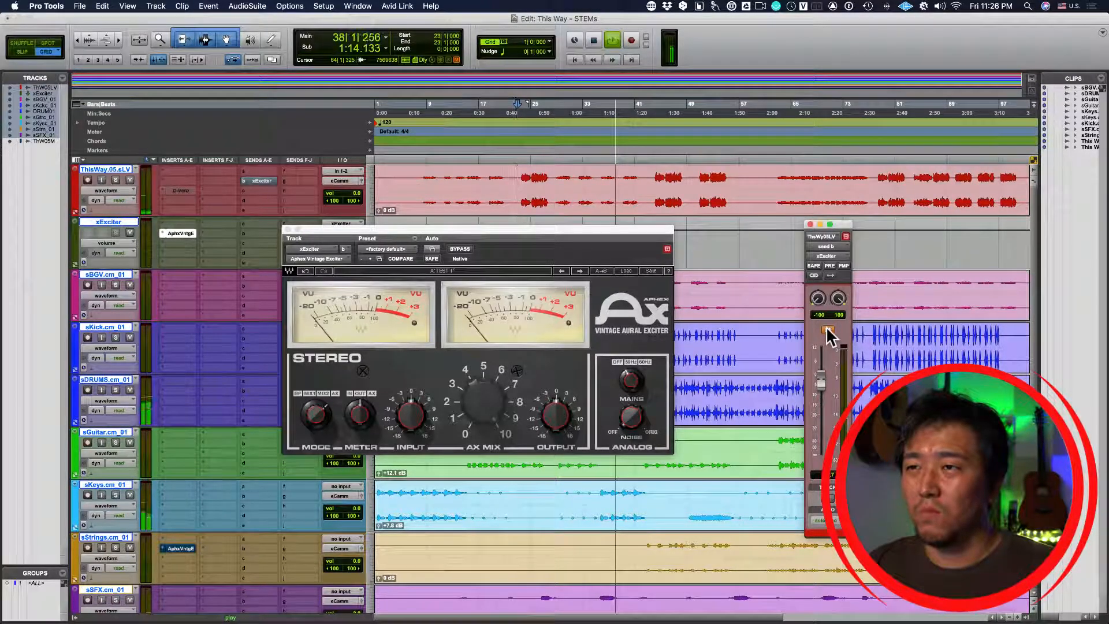
key("space")
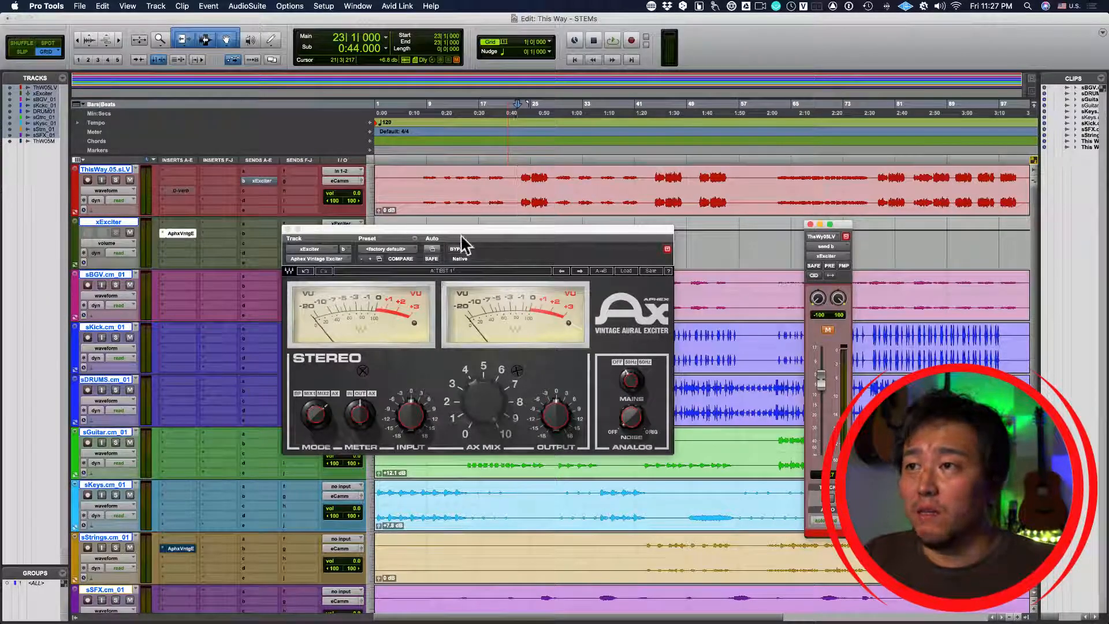
Set the exciter to MIX2 mode with the Ax Mix at 0, and reposition its window.
left_click_drag(465, 231, 495, 224)
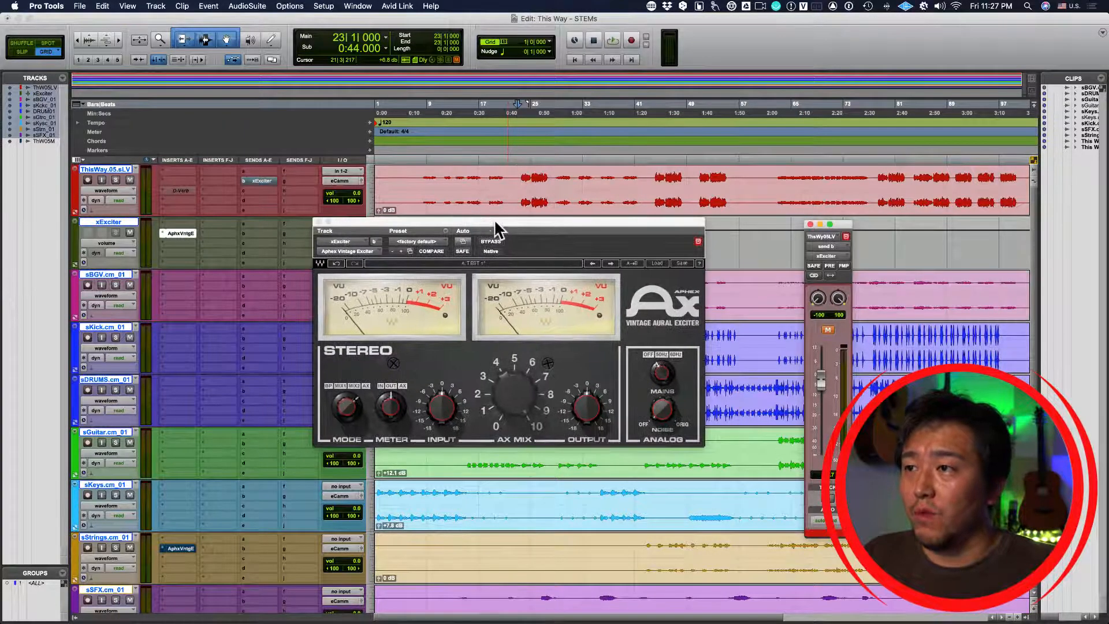
left_click(355, 387)
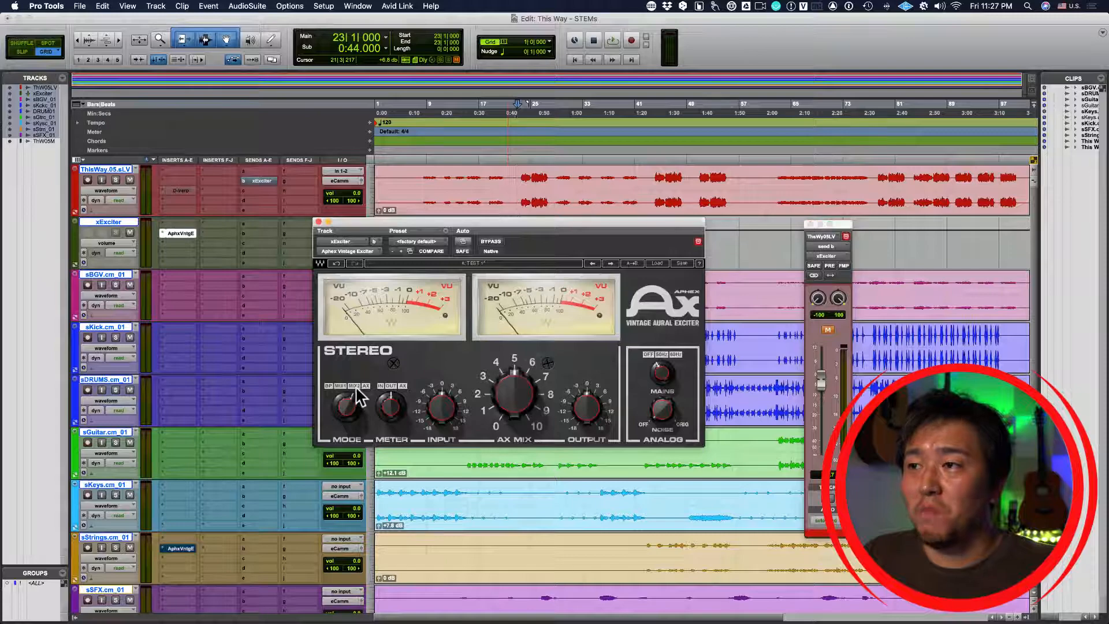
left_click(507, 406)
left_click(590, 518)
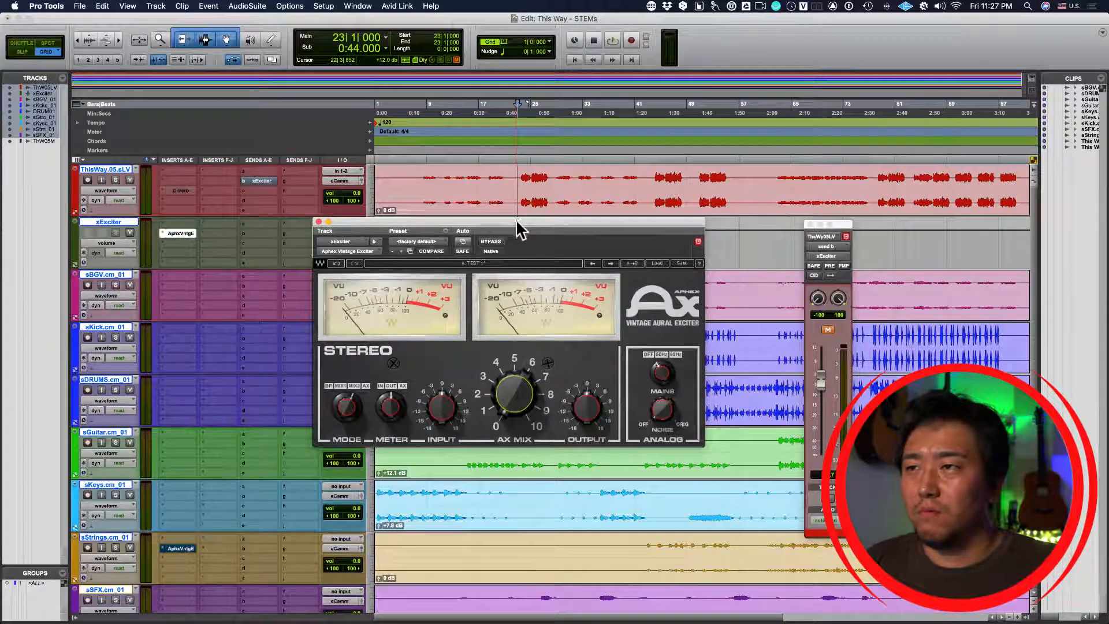
left_click_drag(516, 223, 526, 247)
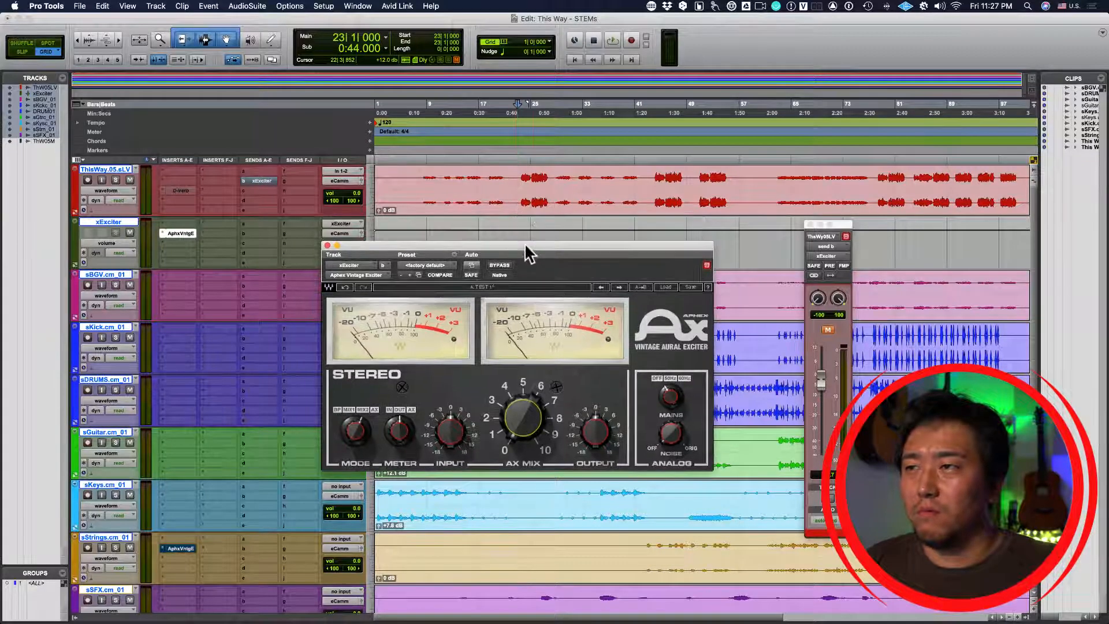
Make the lead vocal's xExciter send inactive and move the exciter insert from the xExciter track onto the lead vocal track.
left_click(263, 180, "ctrl+super")
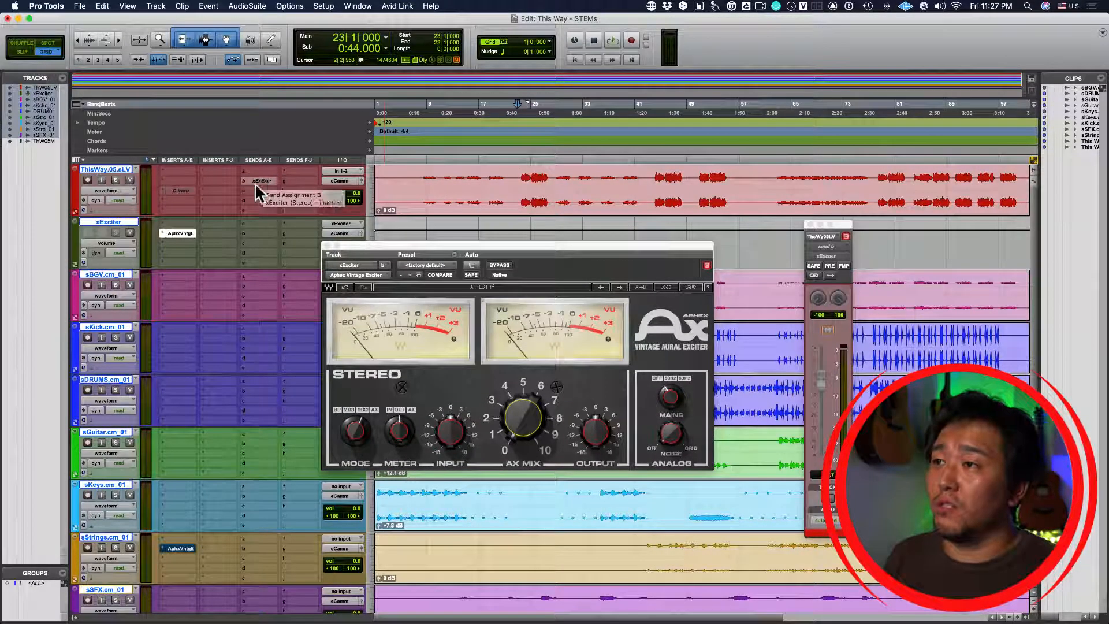
left_click_drag(180, 233, 180, 181)
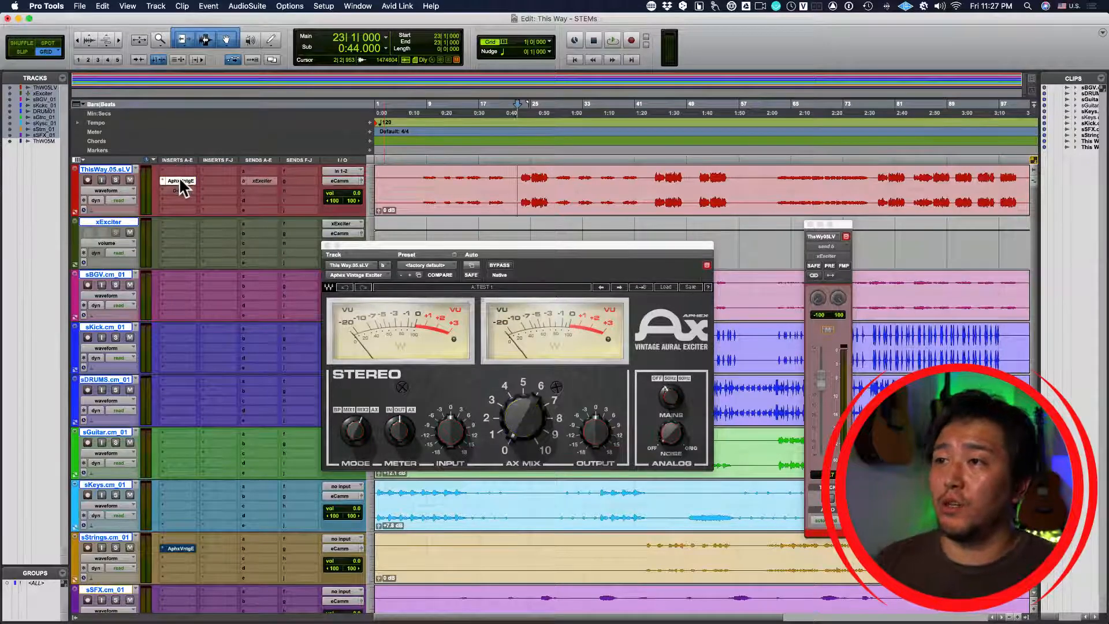
left_click_drag(448, 246, 590, 269)
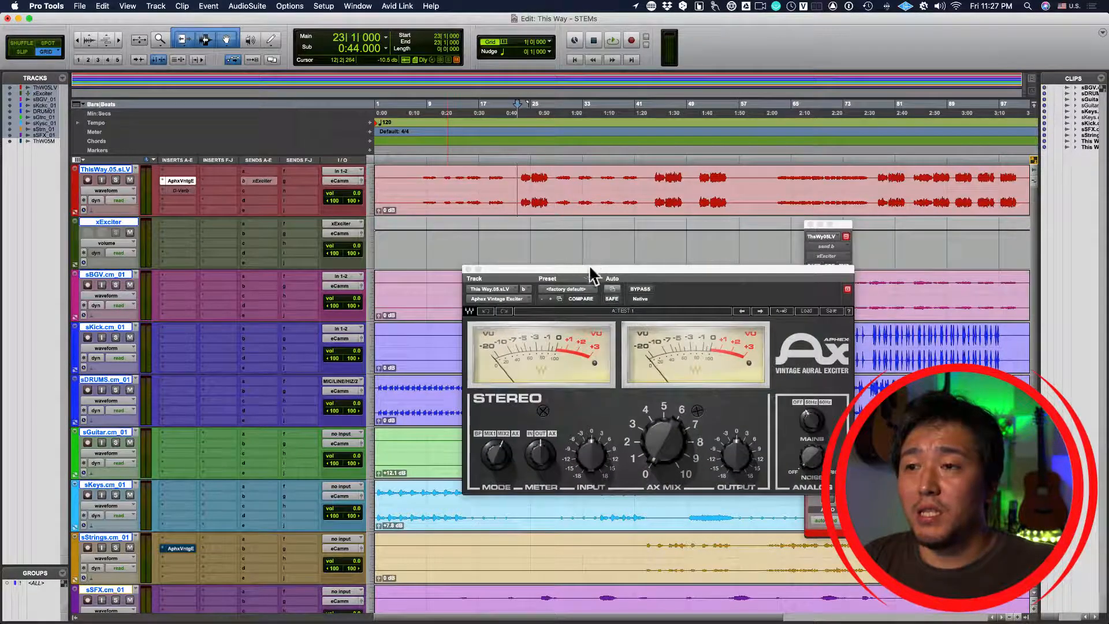
Play the mix from bar 23 while raising the lead vocal exciter's Ax Mix from 0 to between 5 and 6.
left_click(679, 445)
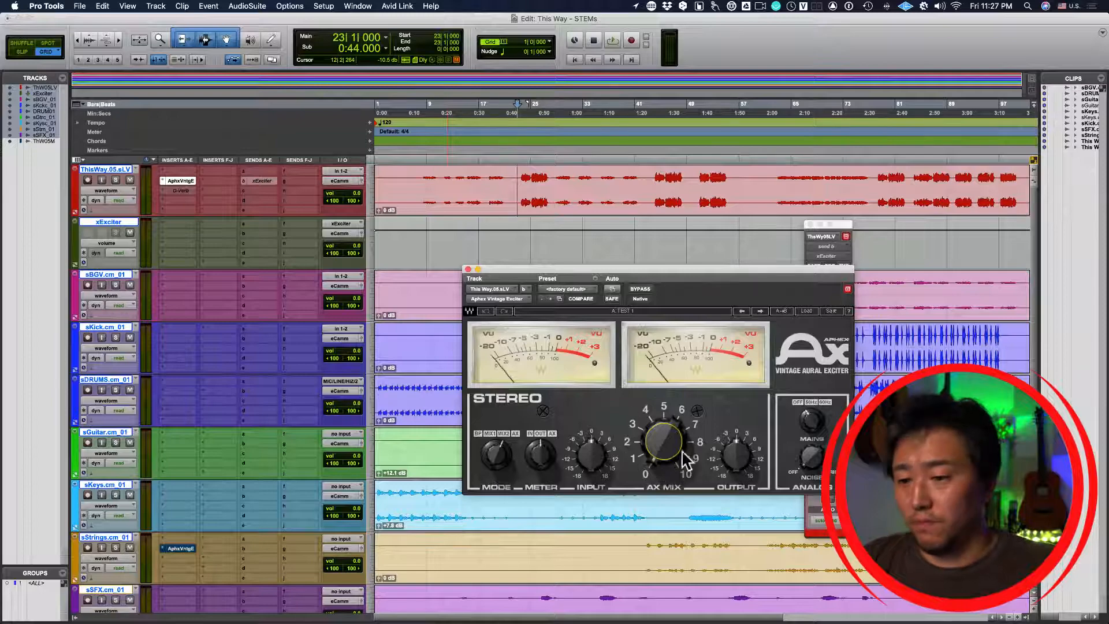
left_click_drag(657, 443, 650, 447)
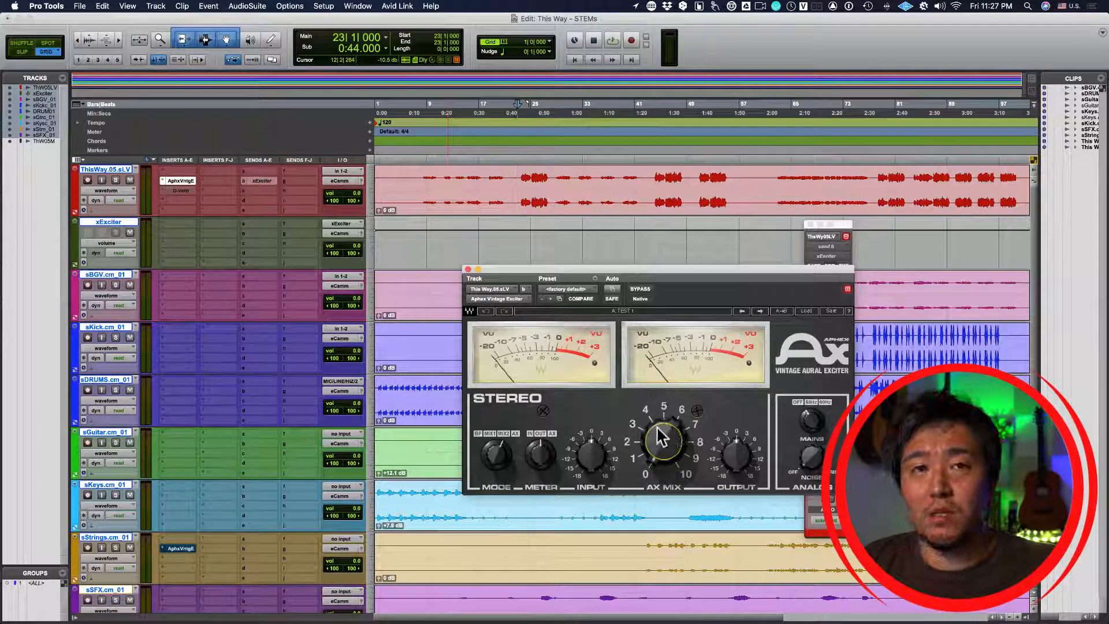
left_click(661, 446)
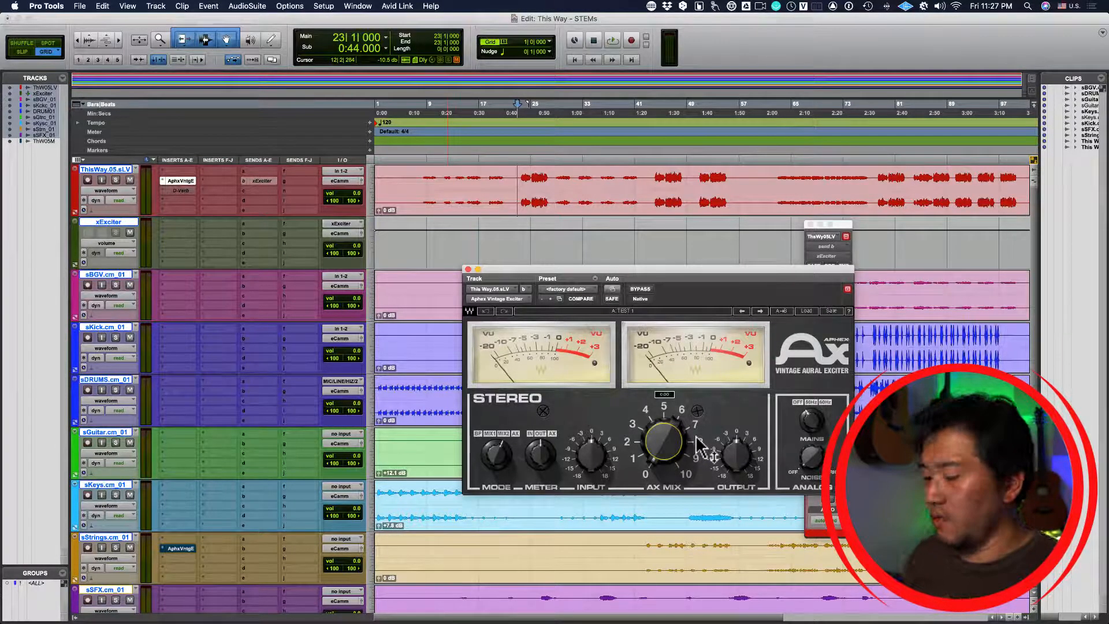
key("space")
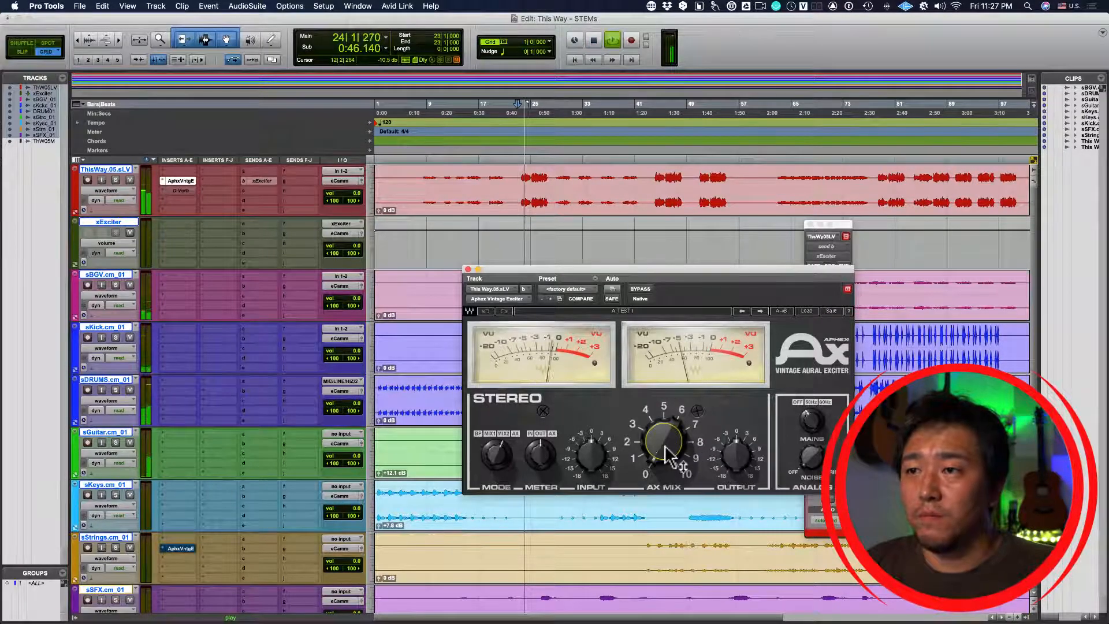
left_click_drag(657, 445, 637, 284)
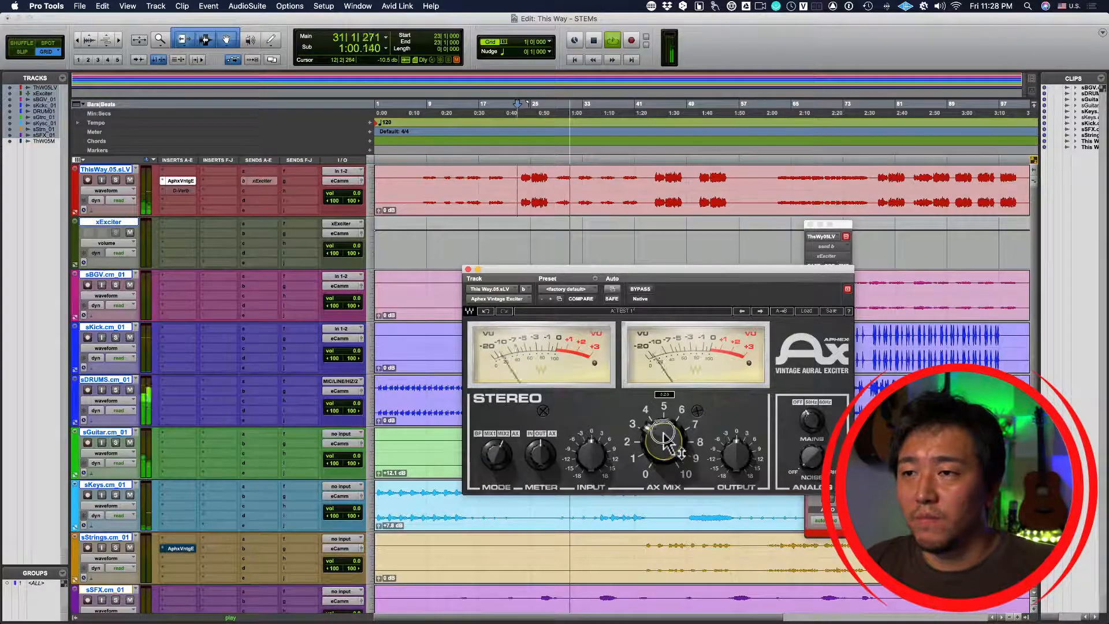
left_click_drag(664, 430, 664, 328)
key("space")
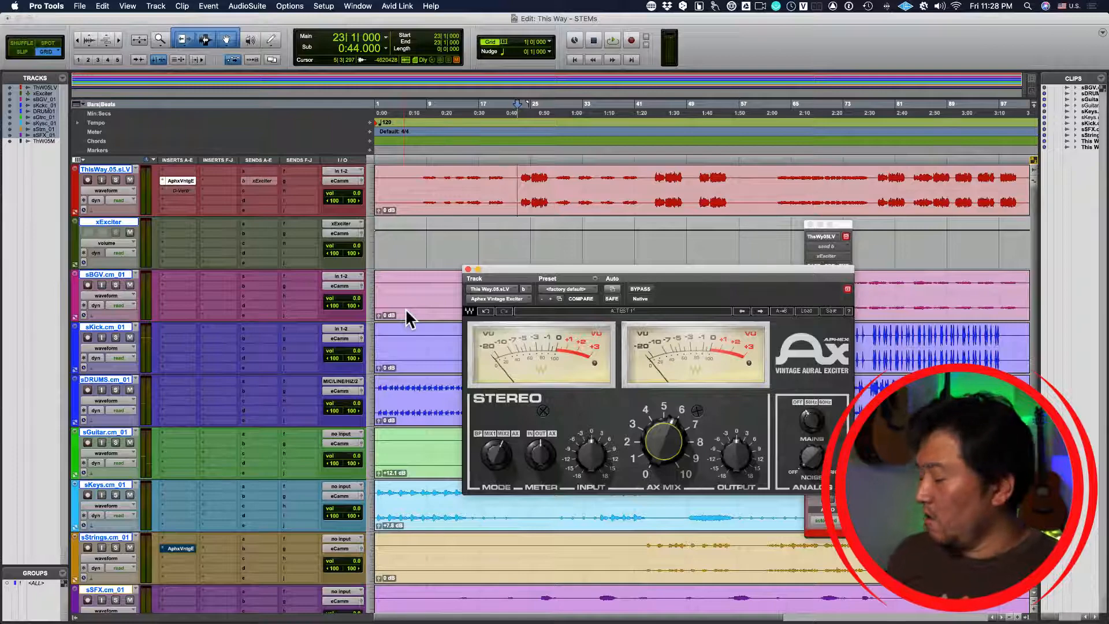
Select four bars of the lead vocal from bar 44, solo the track, and play the selection while raising the exciter's Ax Mix.
left_click_drag(654, 184, 682, 186)
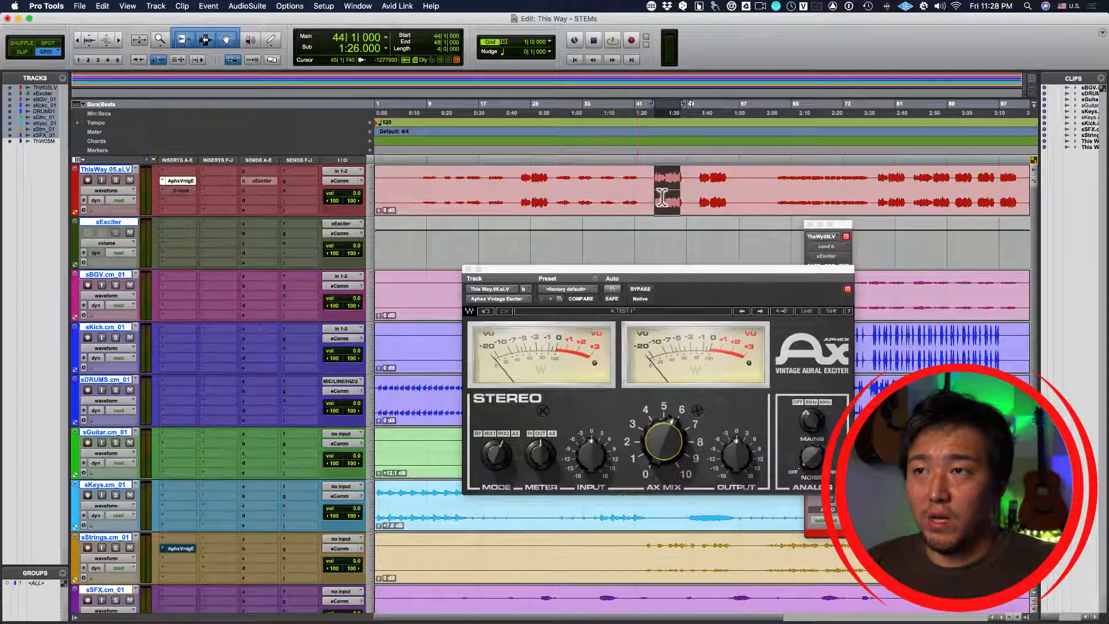
left_click(115, 180)
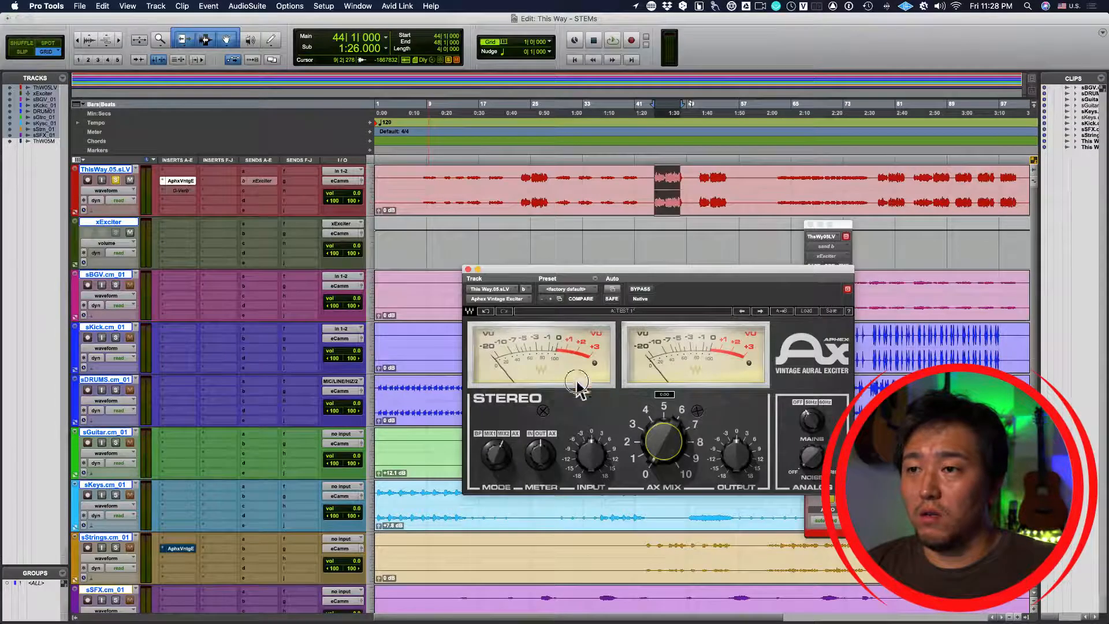
key("space")
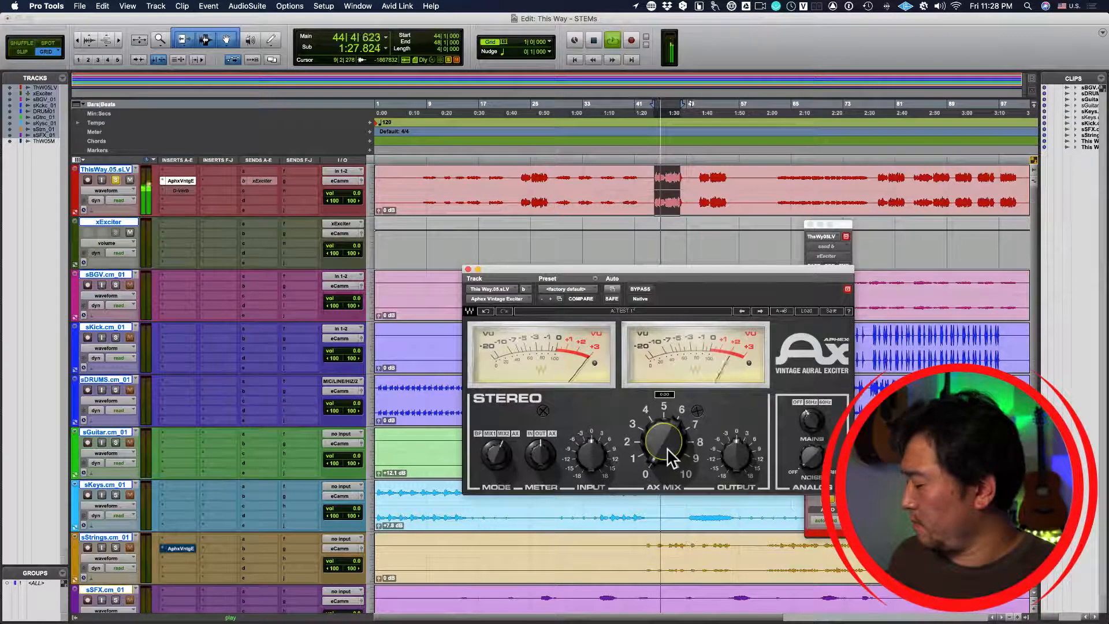
left_click_drag(669, 456, 657, 167)
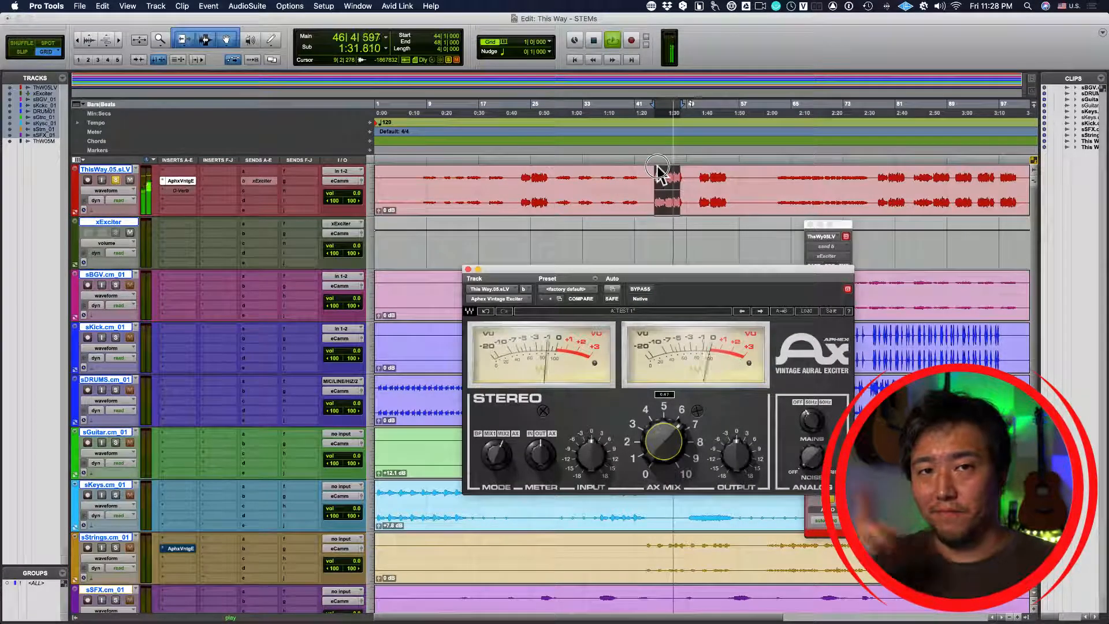
left_click_drag(657, 165, 657, 47)
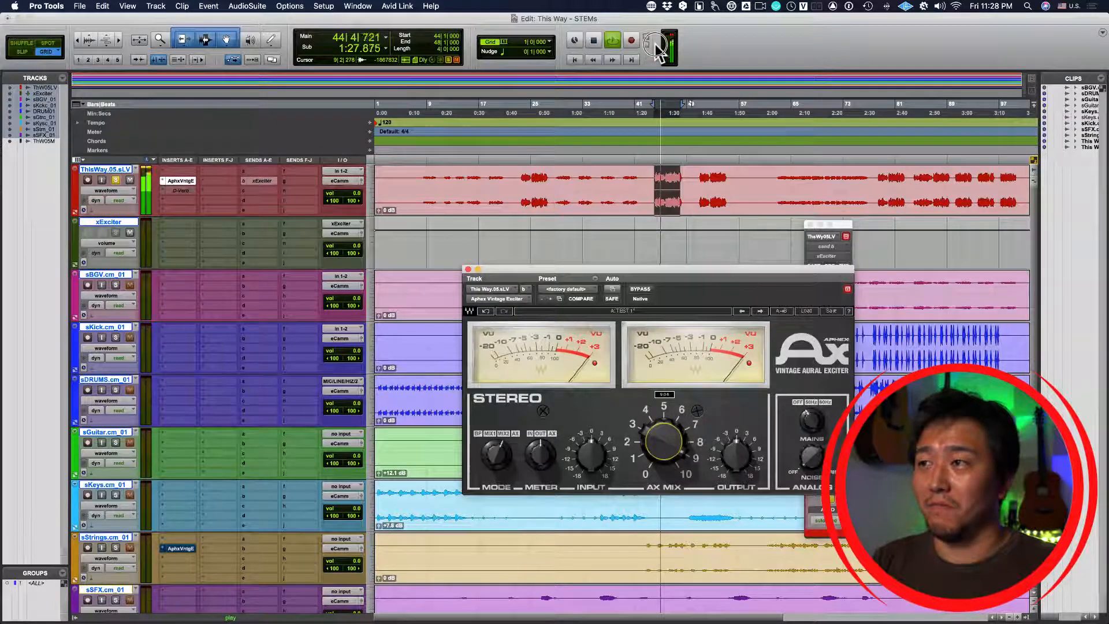
Unsolo the lead vocal and compare the exciter bypassed and active in the full mix, lowering the Ax Mix between comparisons.
left_click(115, 181)
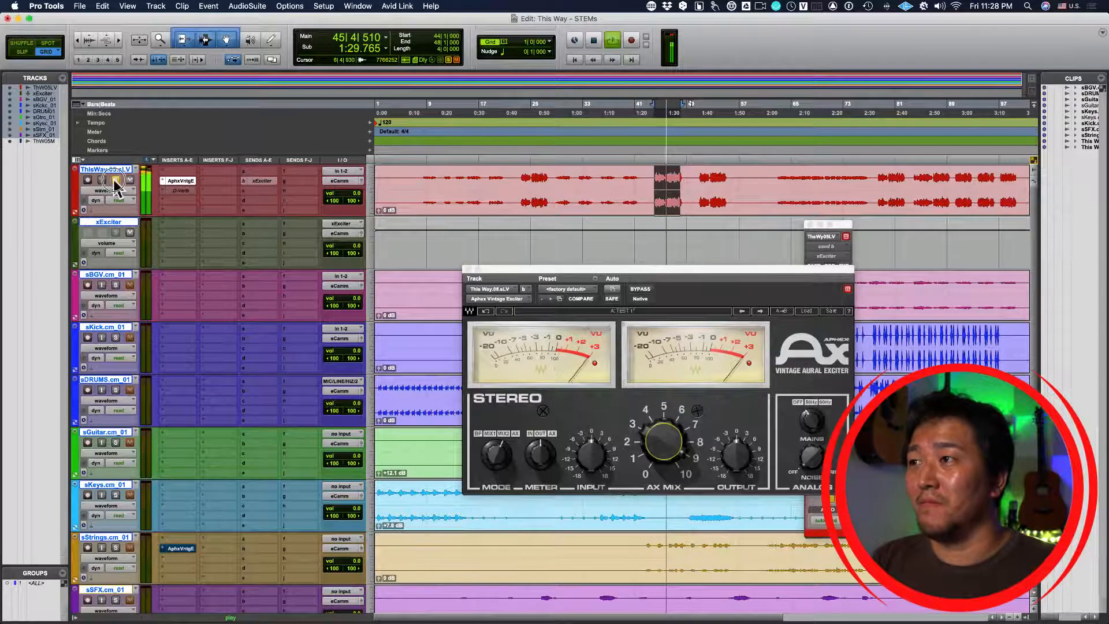
left_click(640, 289)
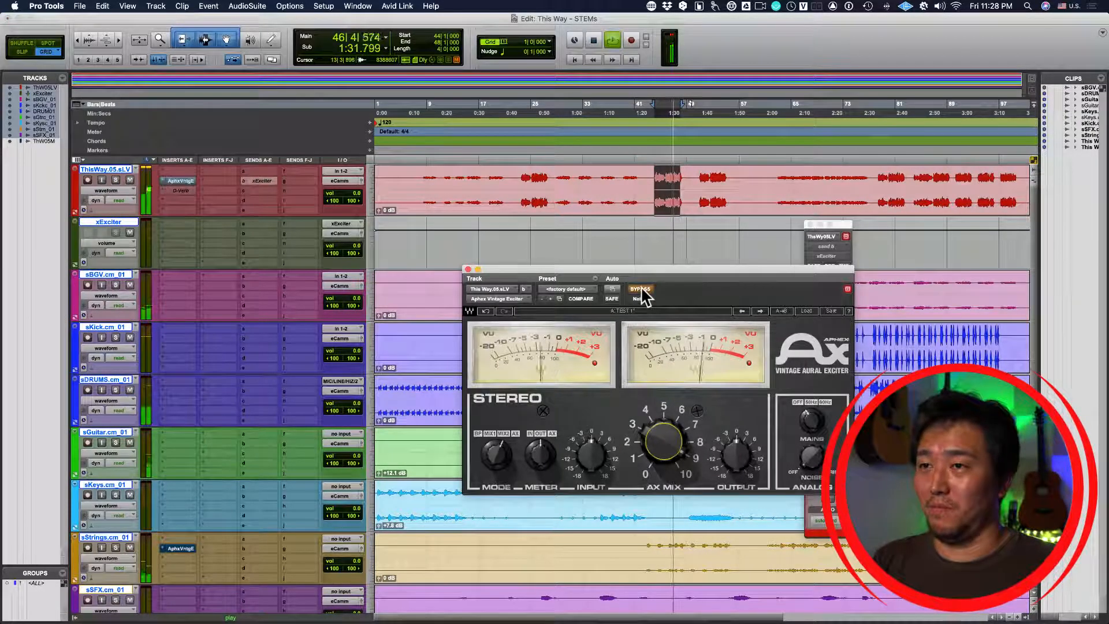
left_click(641, 289)
left_click(641, 290)
mouse_move(663, 442)
left_mouse_down()
mouse_move(667, 482)
mouse_move(667, 459)
left_mouse_up()
left_click(641, 289)
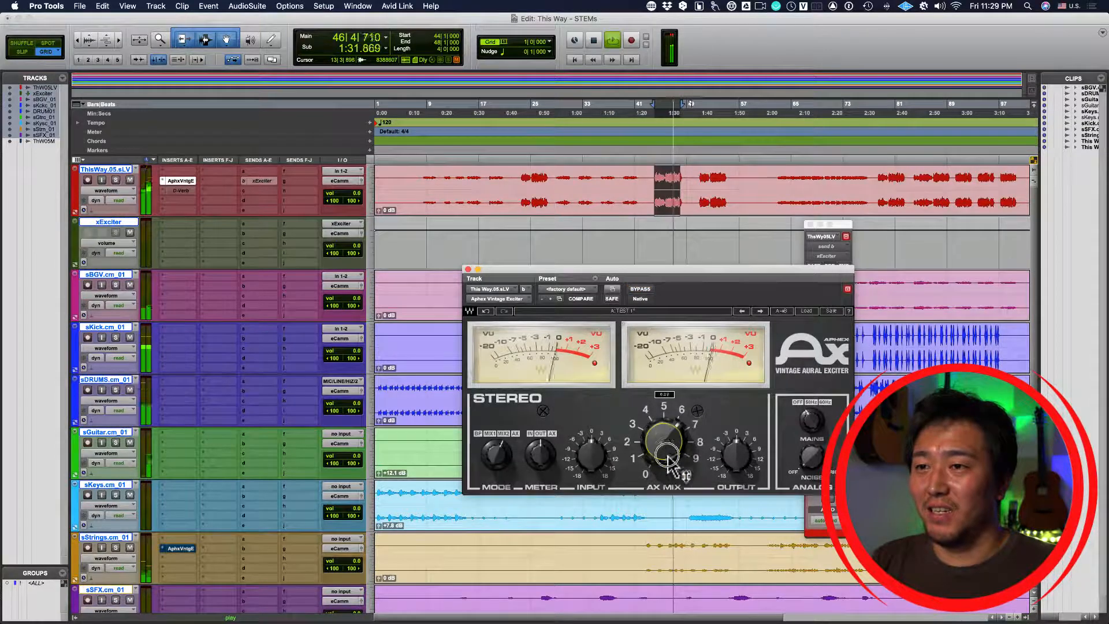
Repeat the bypass comparison in the full mix, lower the Ax Mix to about 4, leave the exciter bypassed, and stop playback.
left_click(641, 289)
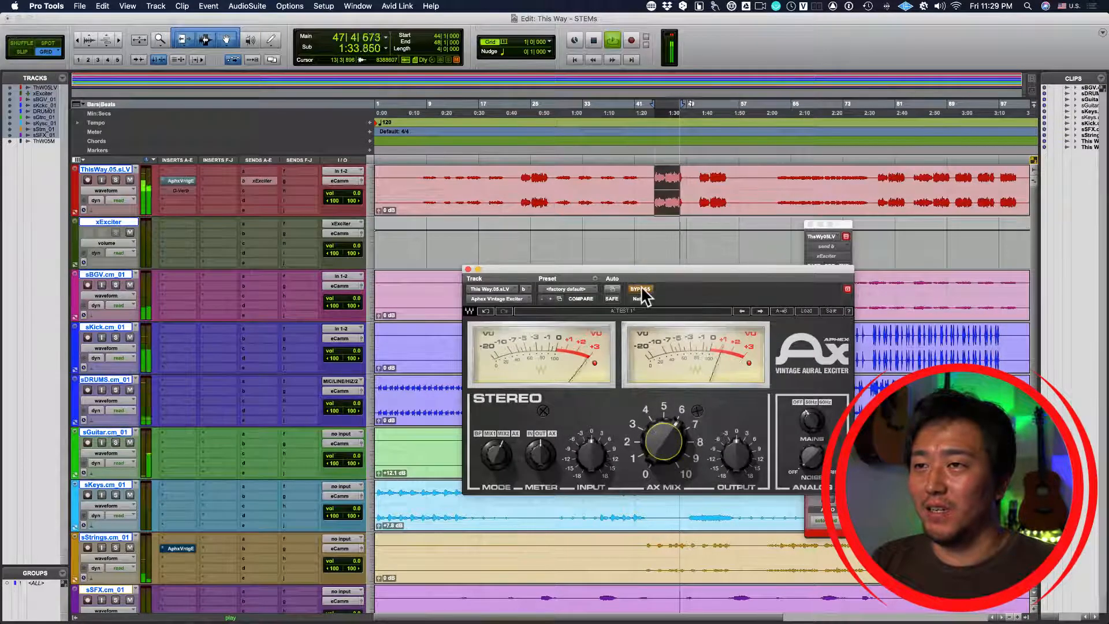
left_click(641, 289)
left_click(641, 289)
left_click_drag(664, 445, 673, 488)
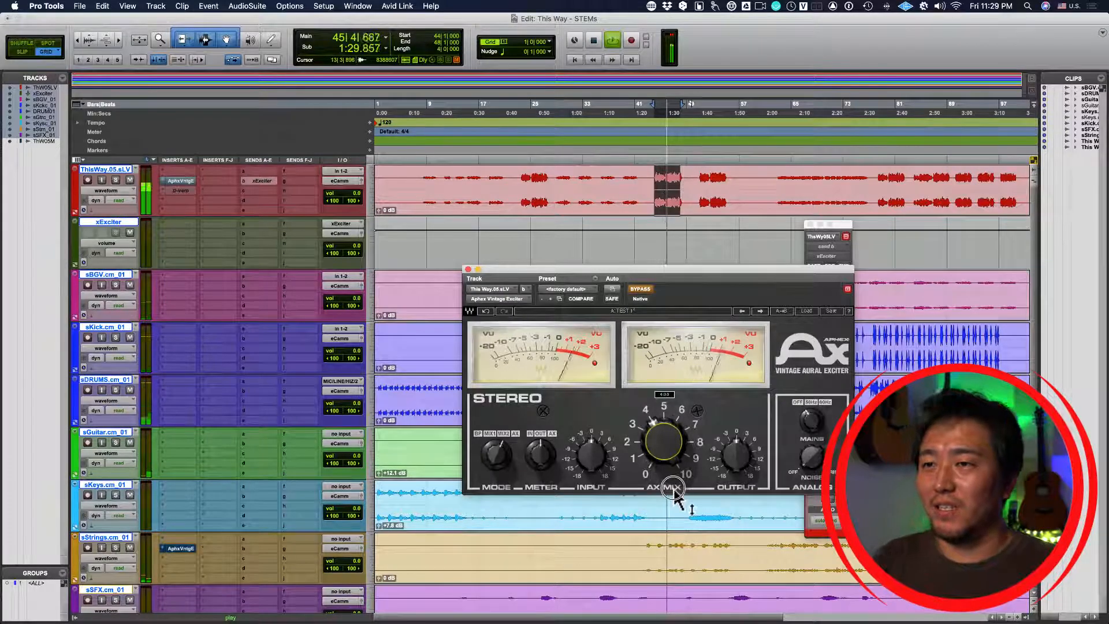
key("space")
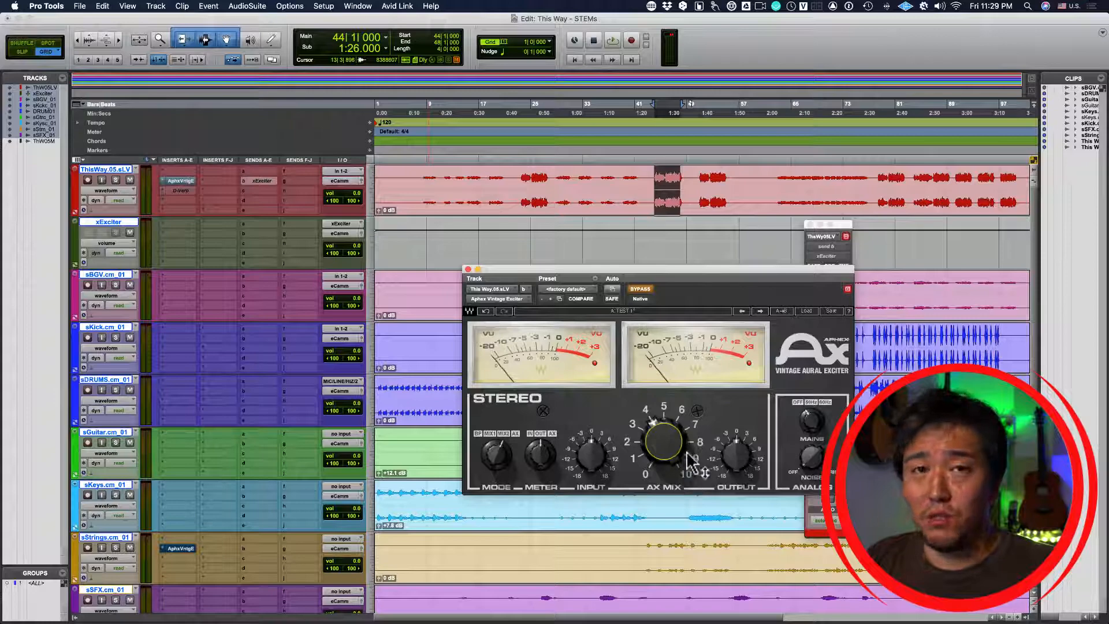
Switch the lead vocal's exciter to MIX1 mode and take the insert out of bypass.
mouse_move(689, 462)
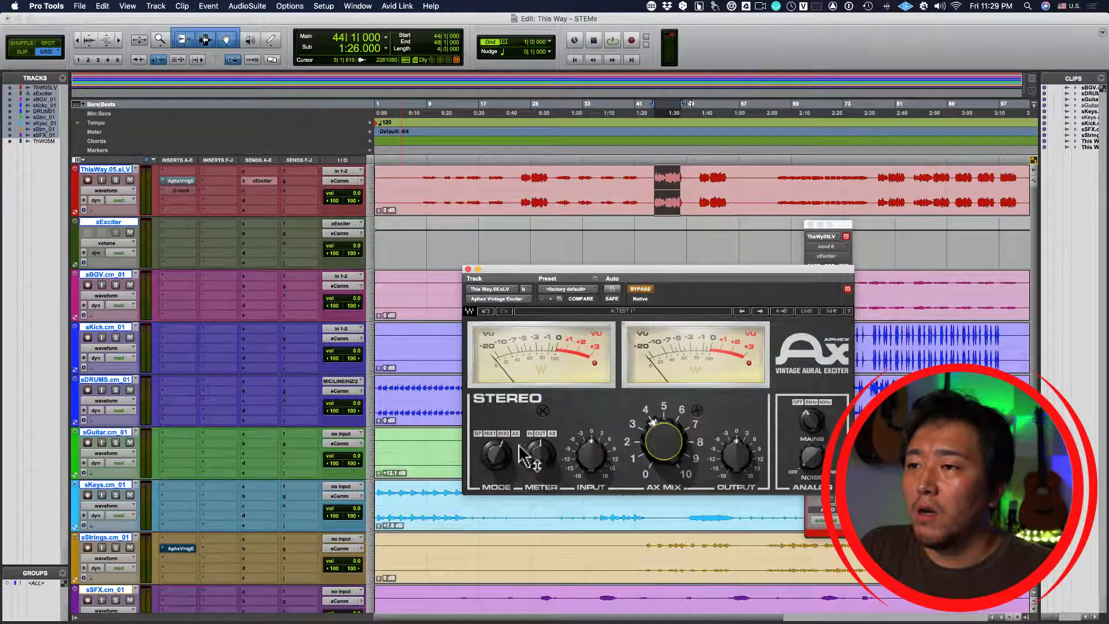
left_click(496, 455)
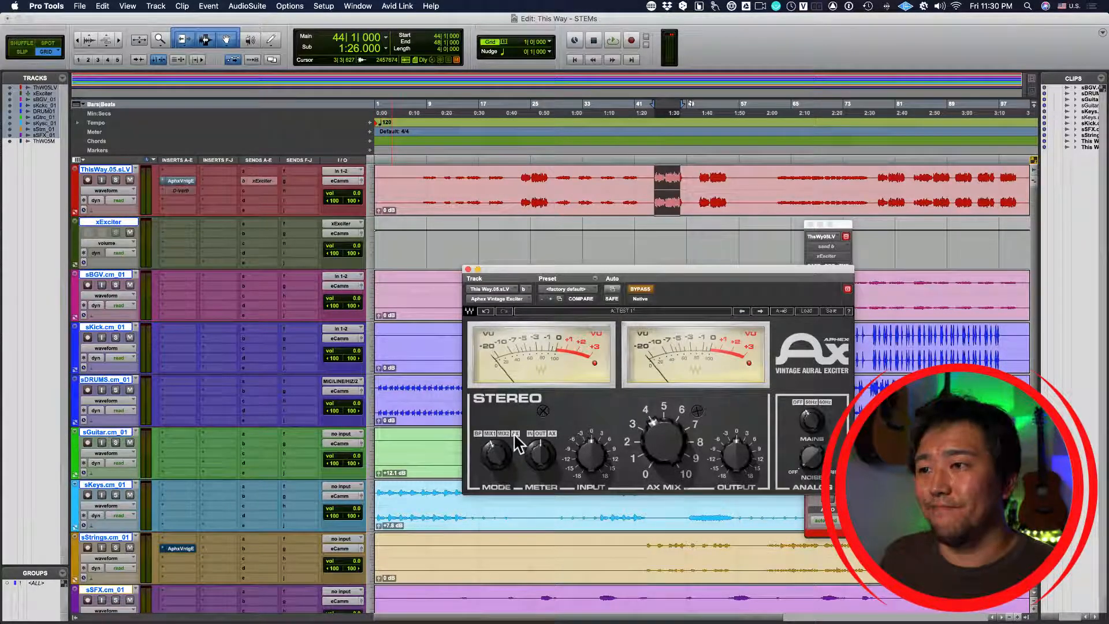
left_click(179, 180)
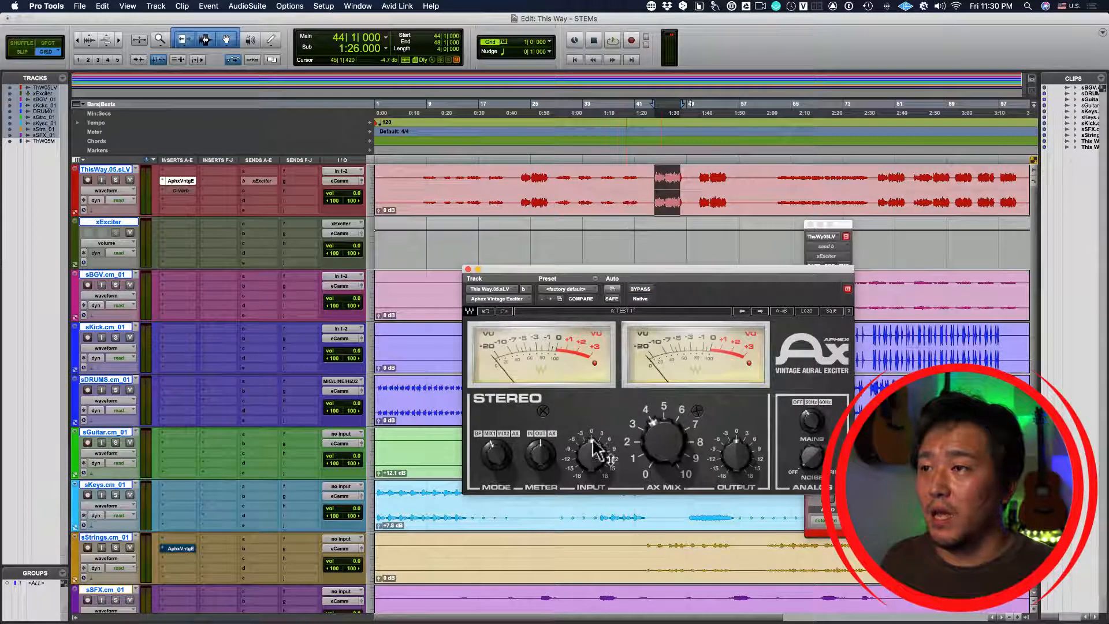
Solo the lead vocal, play the selection while raising the exciter's Ax Mix from about 3 to about 7, and stop playback.
left_click(116, 180)
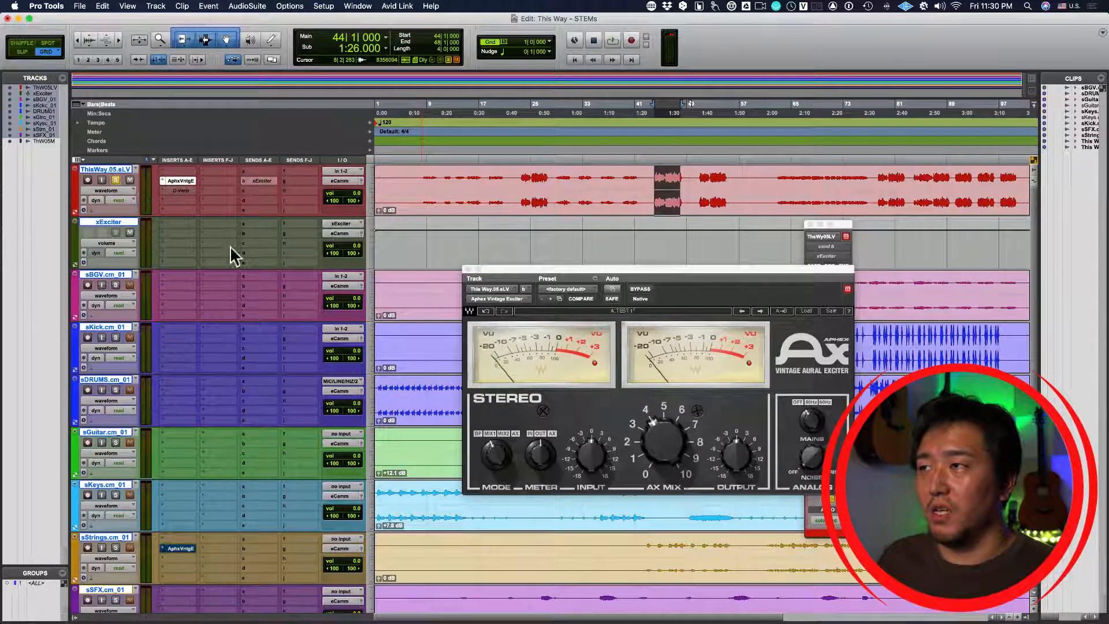
left_click(664, 441)
key("space")
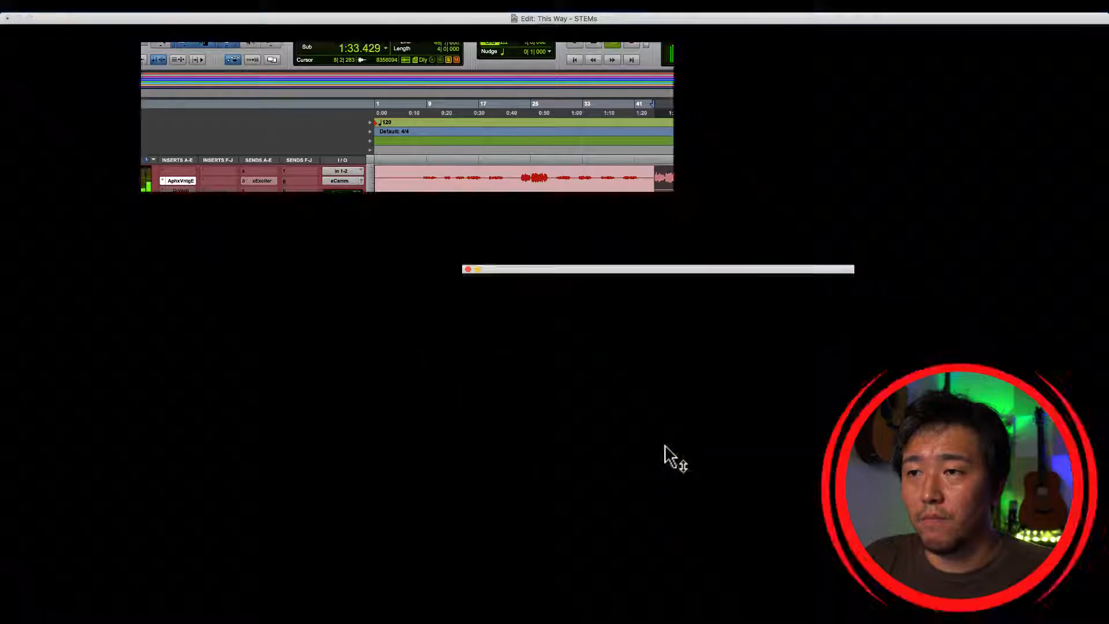
scroll(666, 452, "up", 5)
scroll(665, 451, "up", 3)
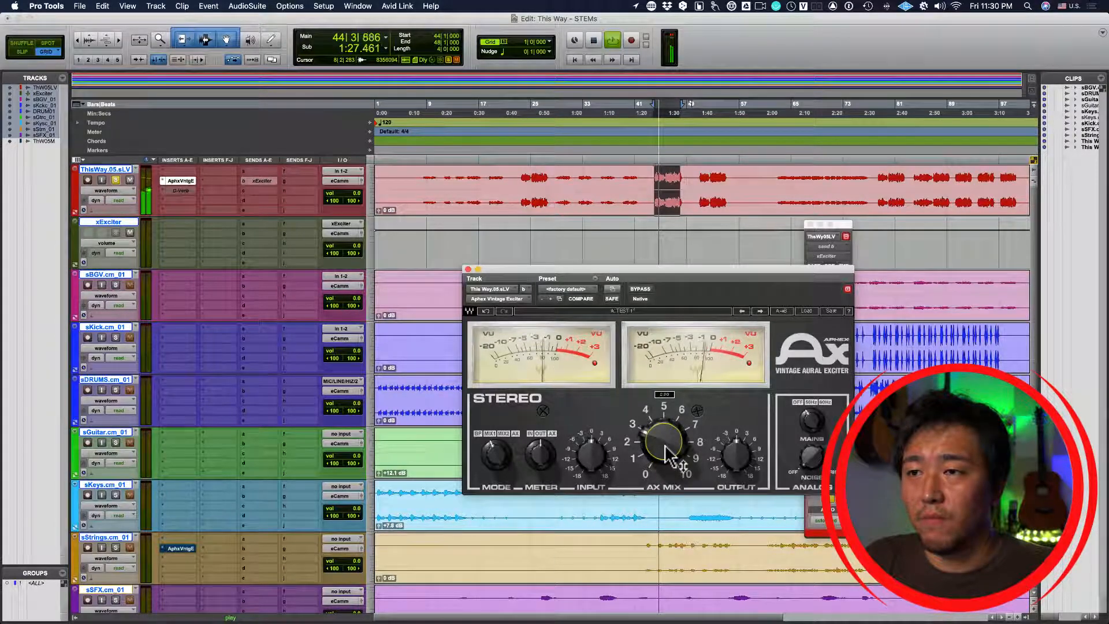
scroll(665, 452, "up", 5)
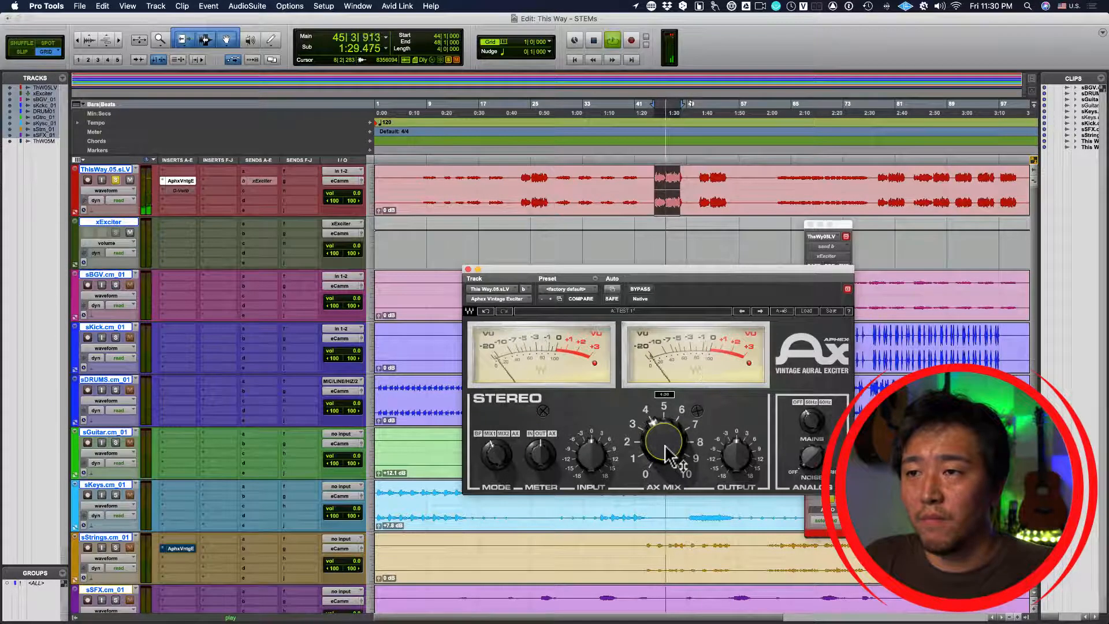
scroll(666, 452, "up", 5)
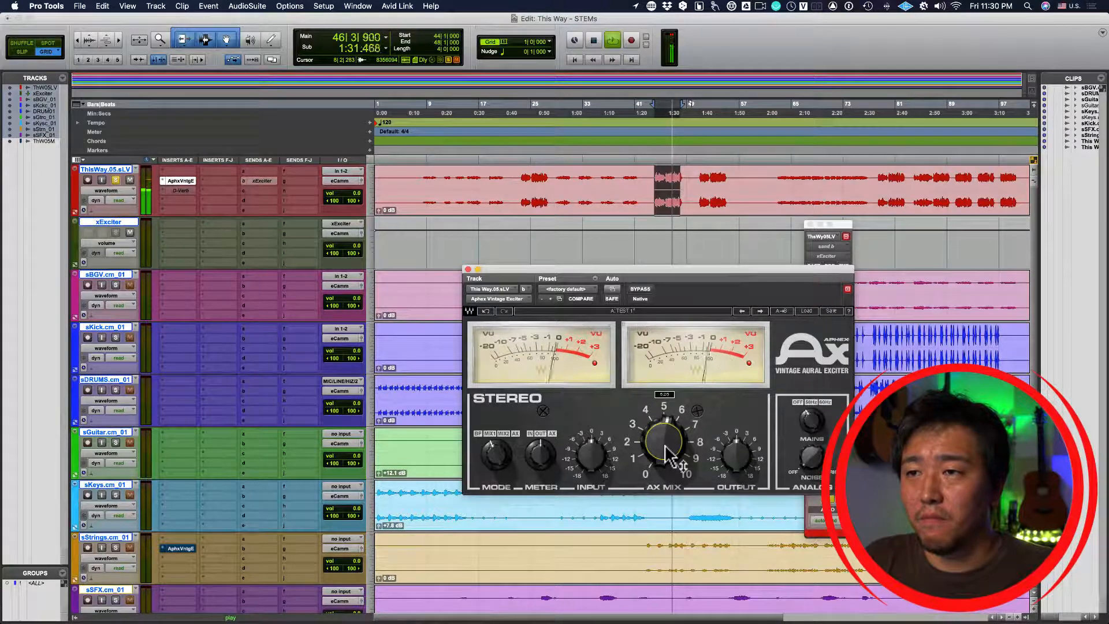
scroll(666, 451, "up", 5)
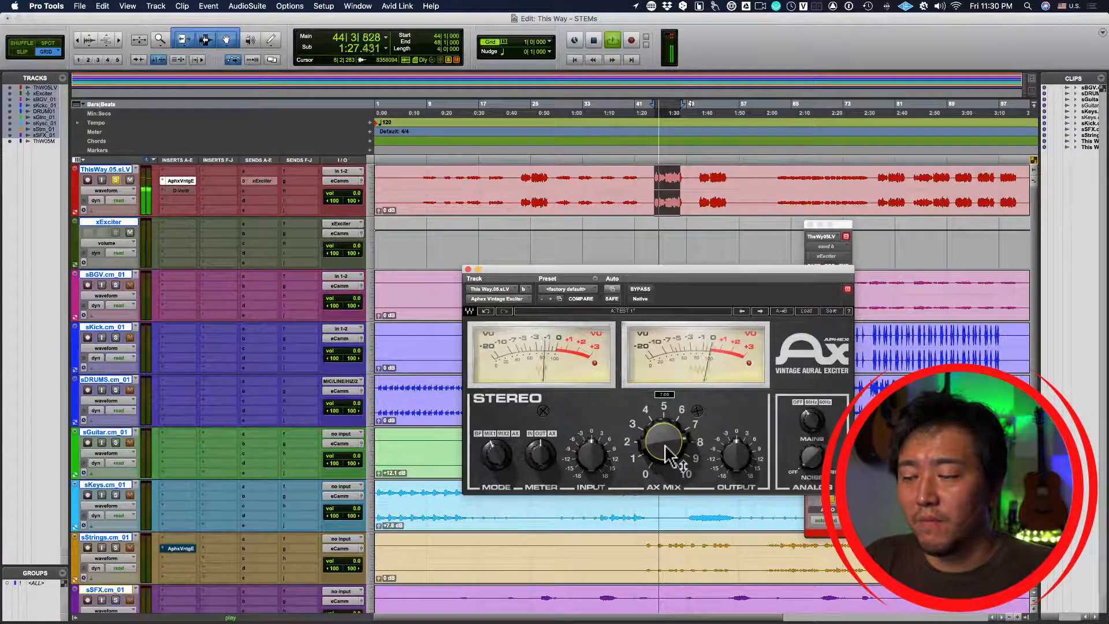
scroll(665, 451, "up", 1)
key("space")
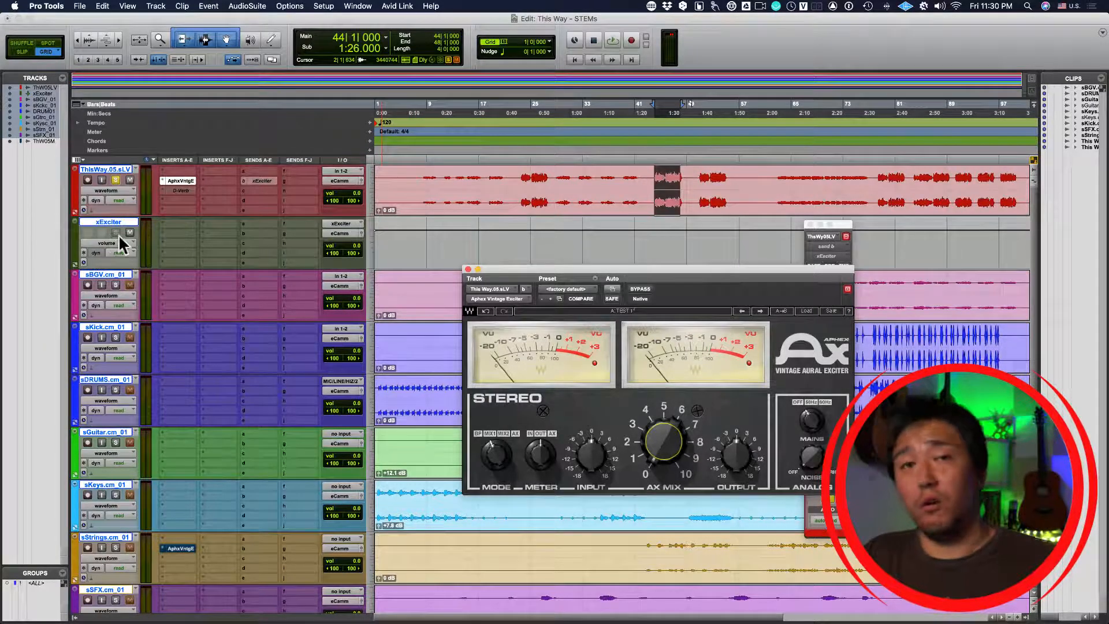
left_click_drag(670, 448, 685, 32)
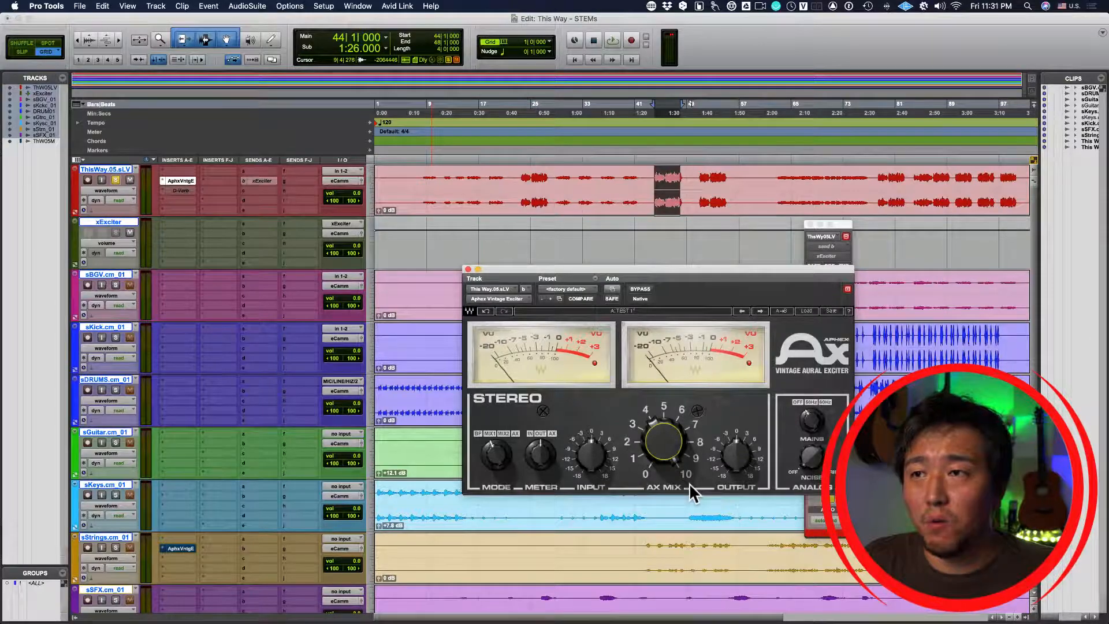
Reposition the exciter window to reveal its analog controls, and look over the factory preset categories without loading one.
left_click(729, 268)
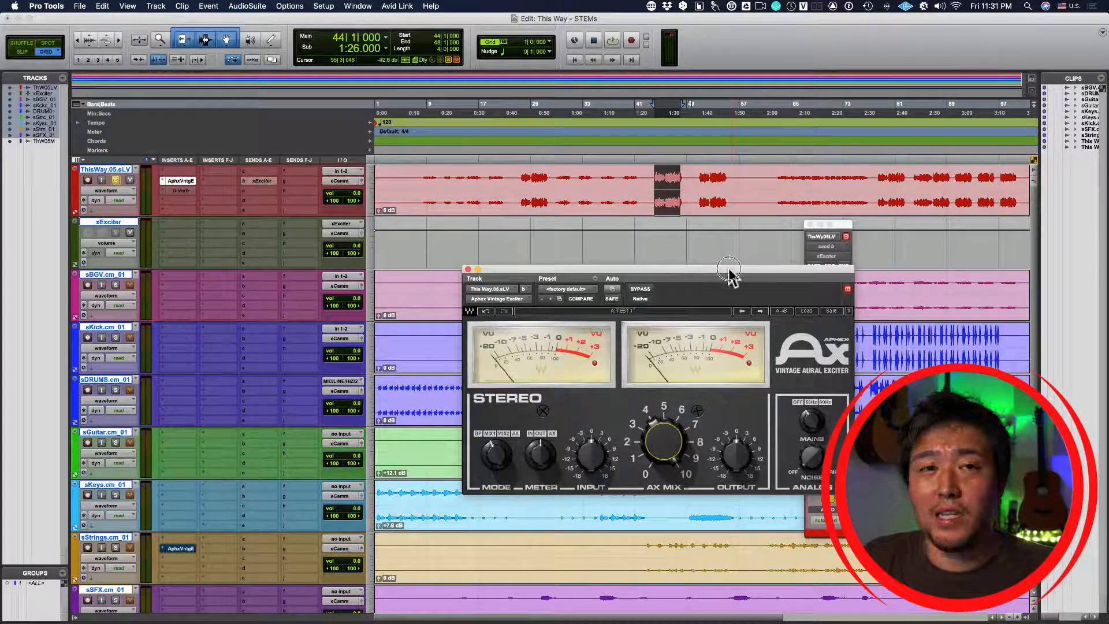
left_click_drag(729, 268, 674, 225)
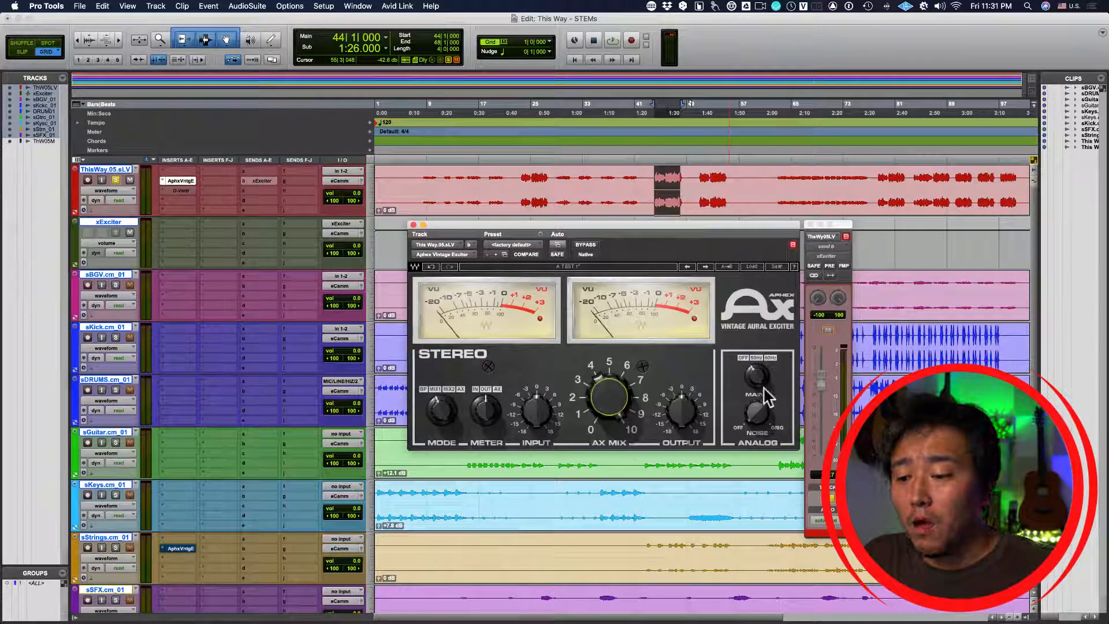
left_click(734, 226)
left_click_drag(734, 226, 714, 218)
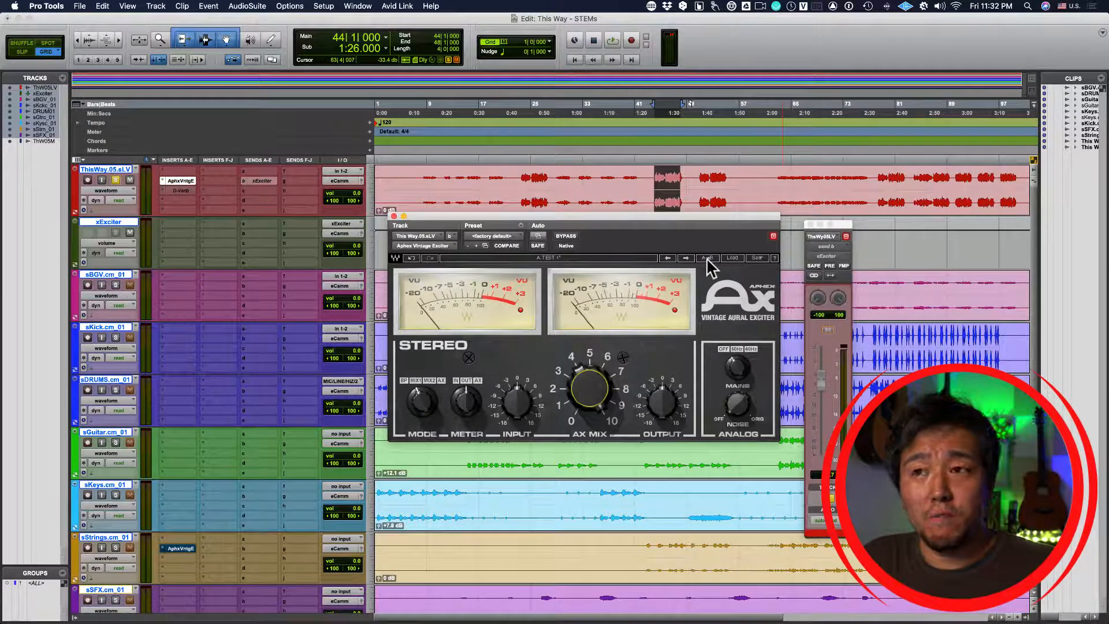
left_click(732, 258)
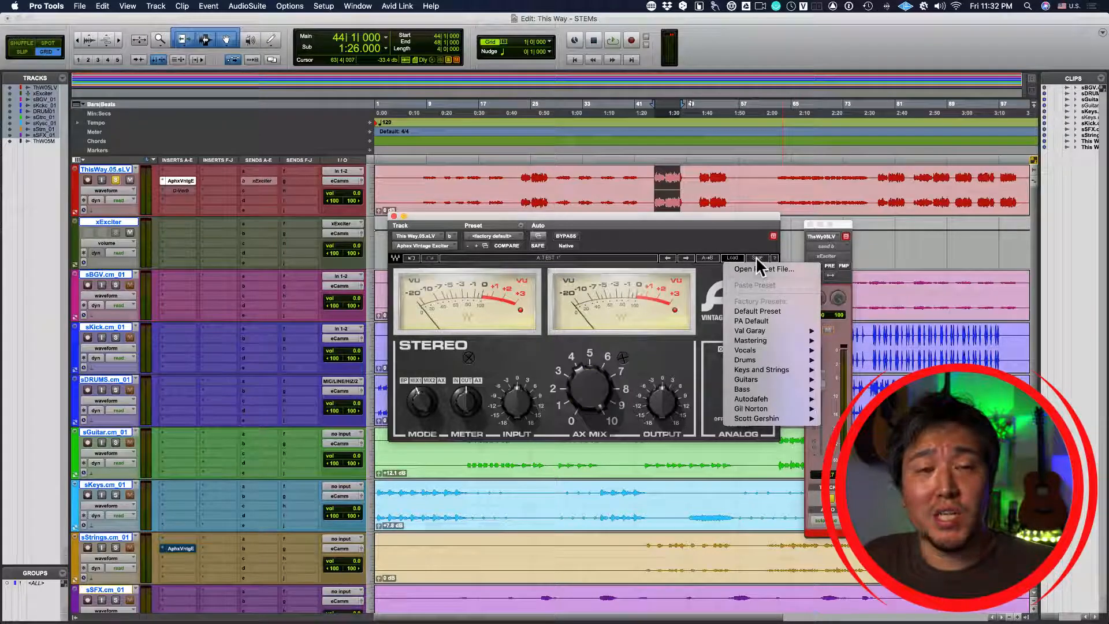
left_click(756, 257)
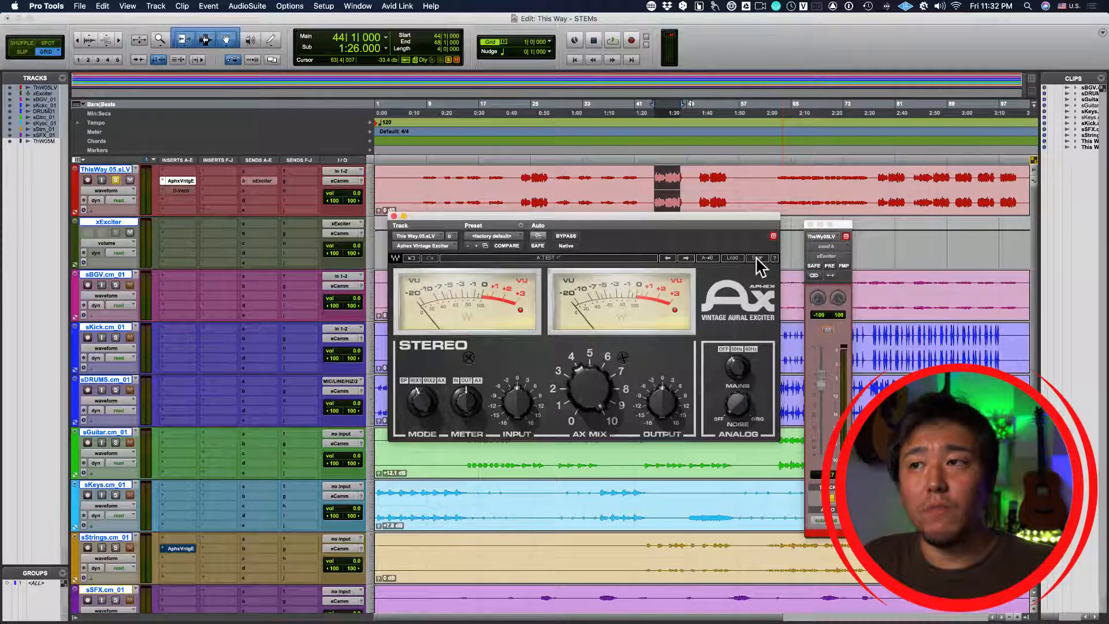